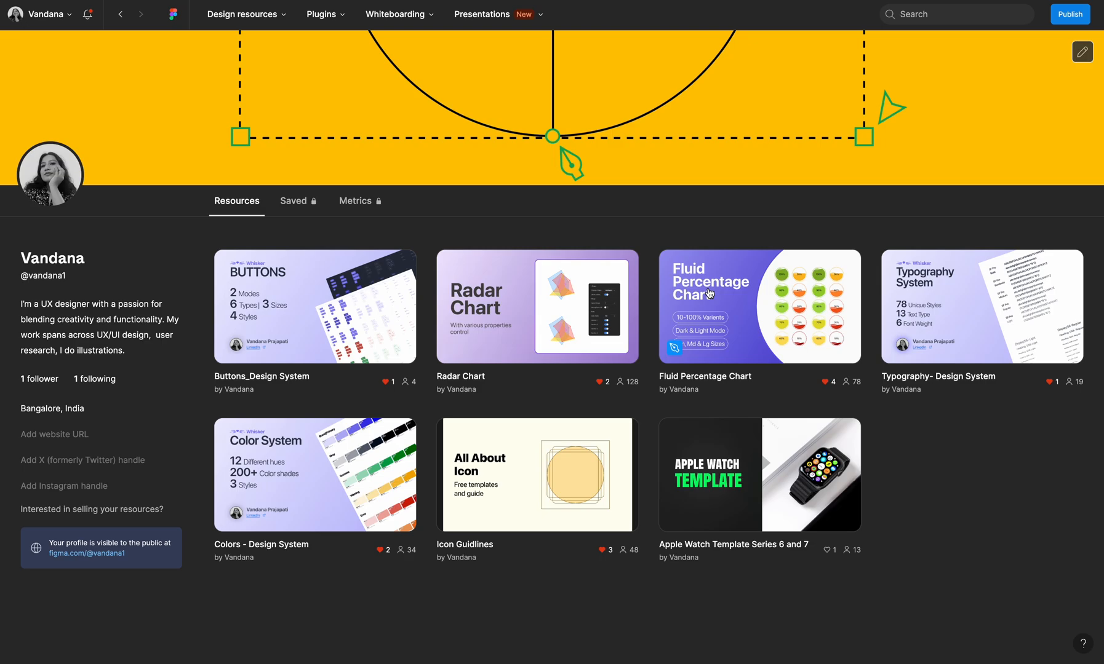
Open the Percentage Progress file and examine its Progress Status components and the light/dark colour table
click(856, 0)
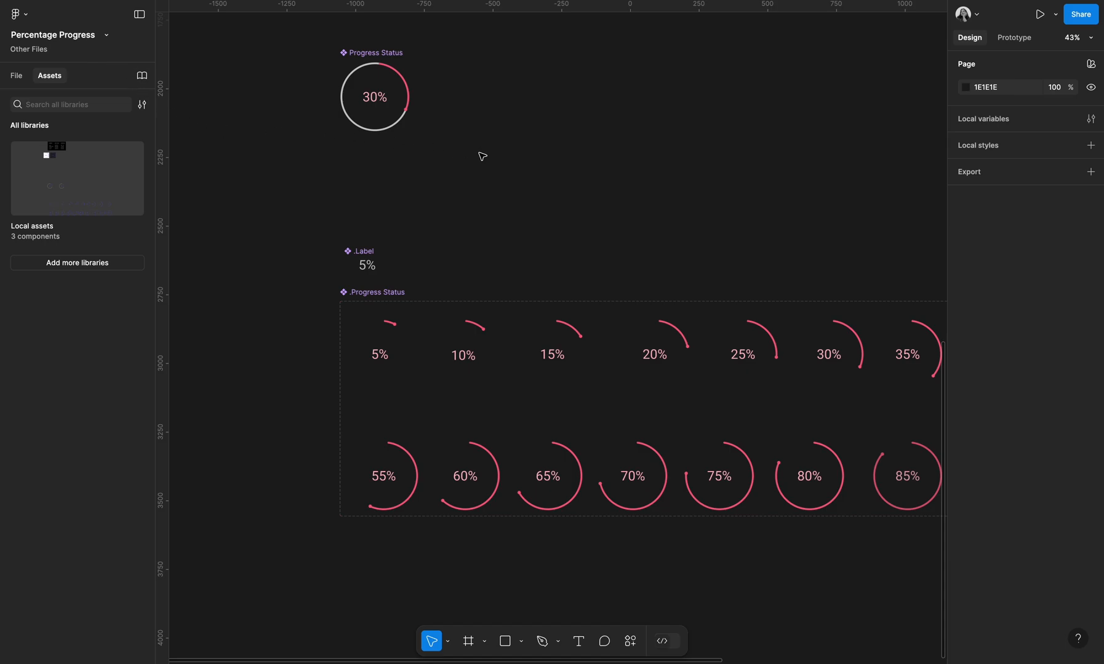
scroll(640, 270, down, 2)
scroll(640, 271, right, 2)
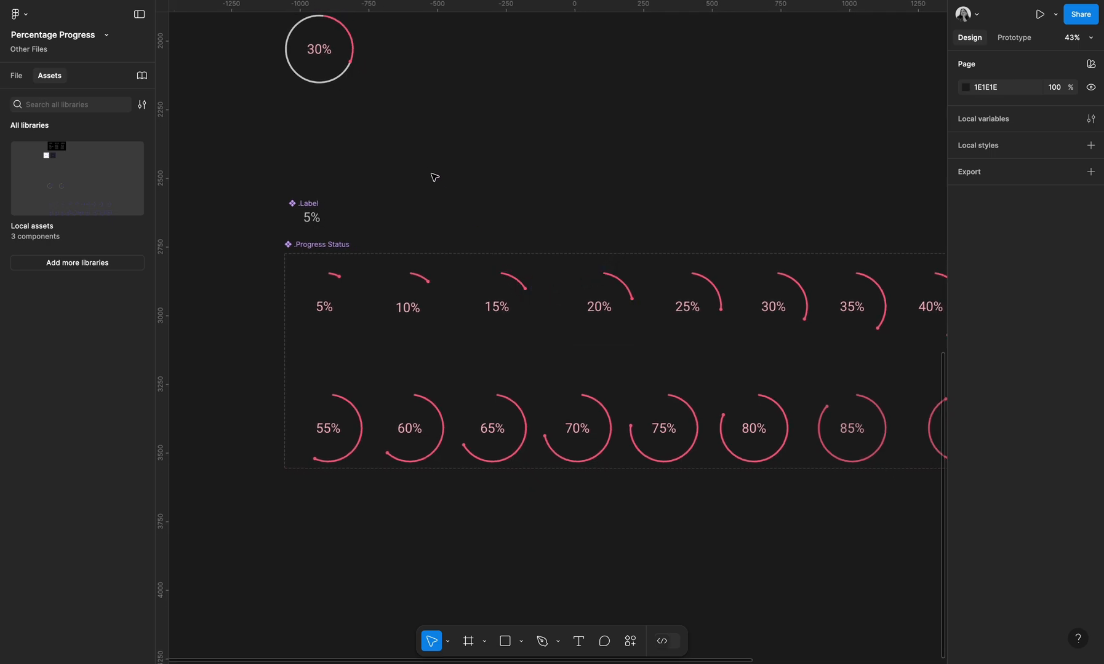
scroll(417, 164, down, 3)
scroll(431, 197, down, 1)
scroll(431, 197, right, 2)
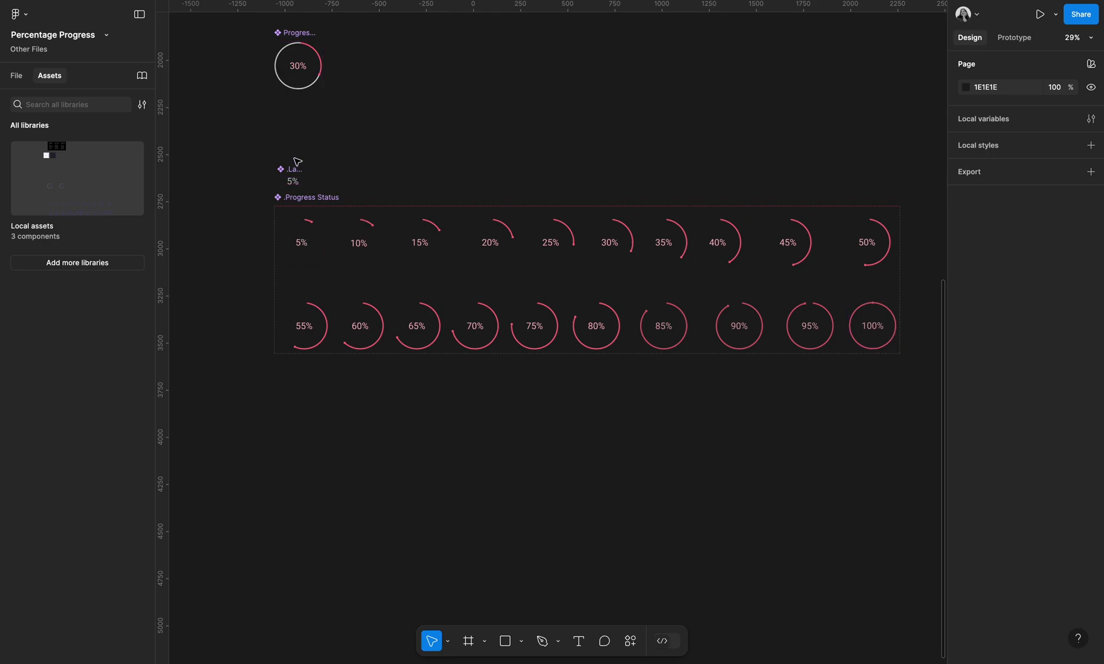
scroll(277, 54, up, 3)
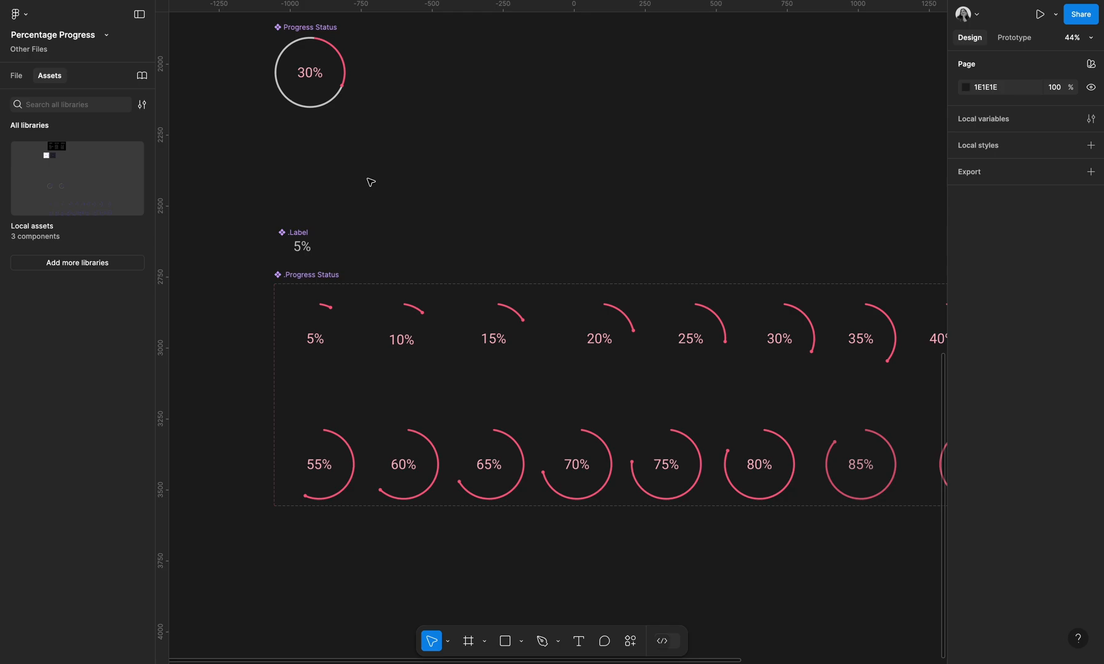
scroll(374, 187, down, 5)
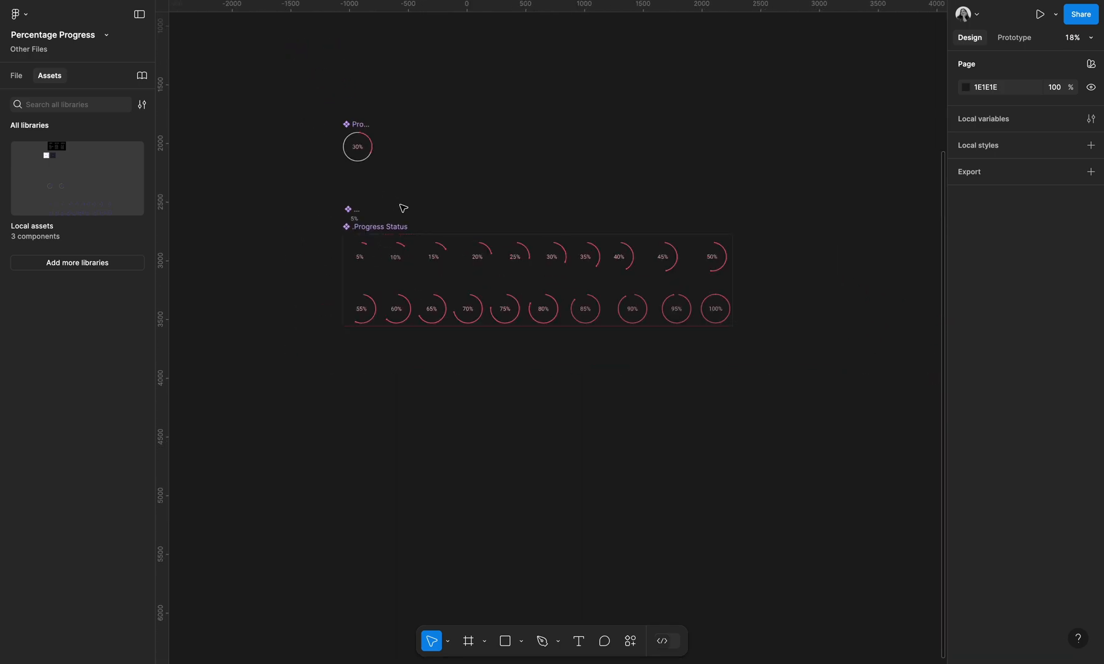
scroll(566, 203, up, 5)
scroll(389, 190, up, 6)
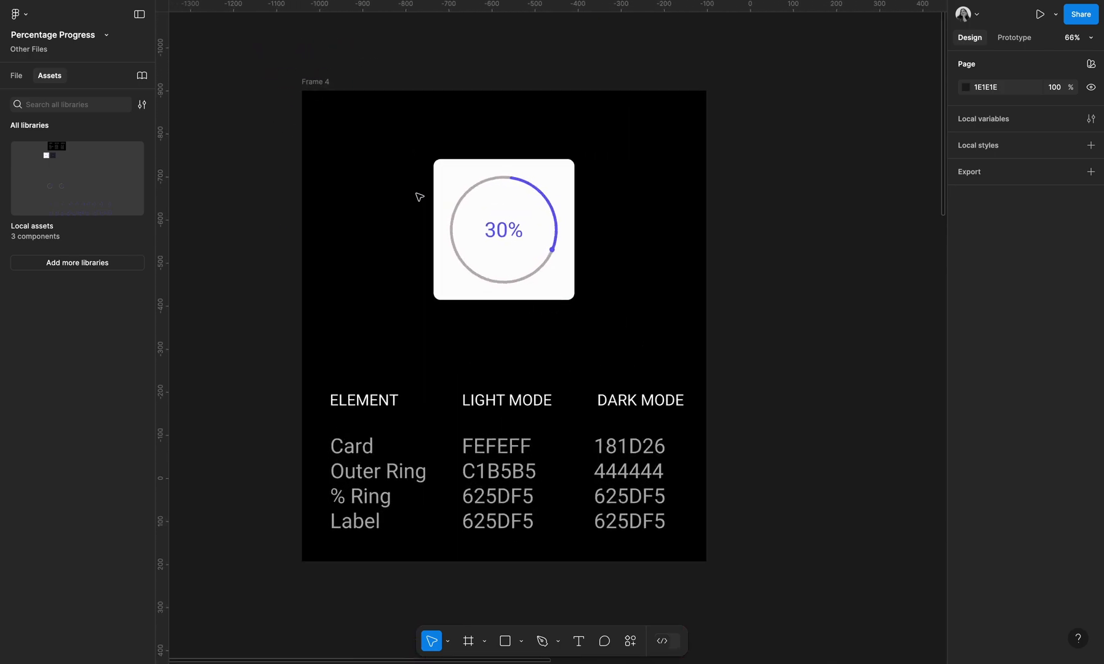
scroll(560, 192, down, 3)
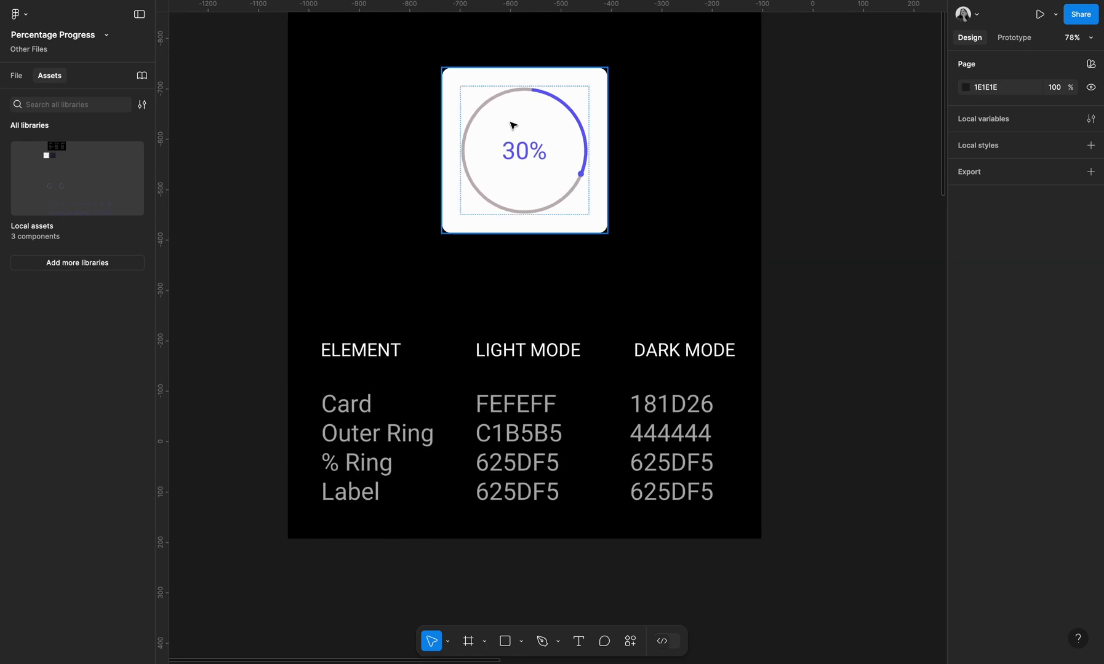
scroll(496, 214, down, 2)
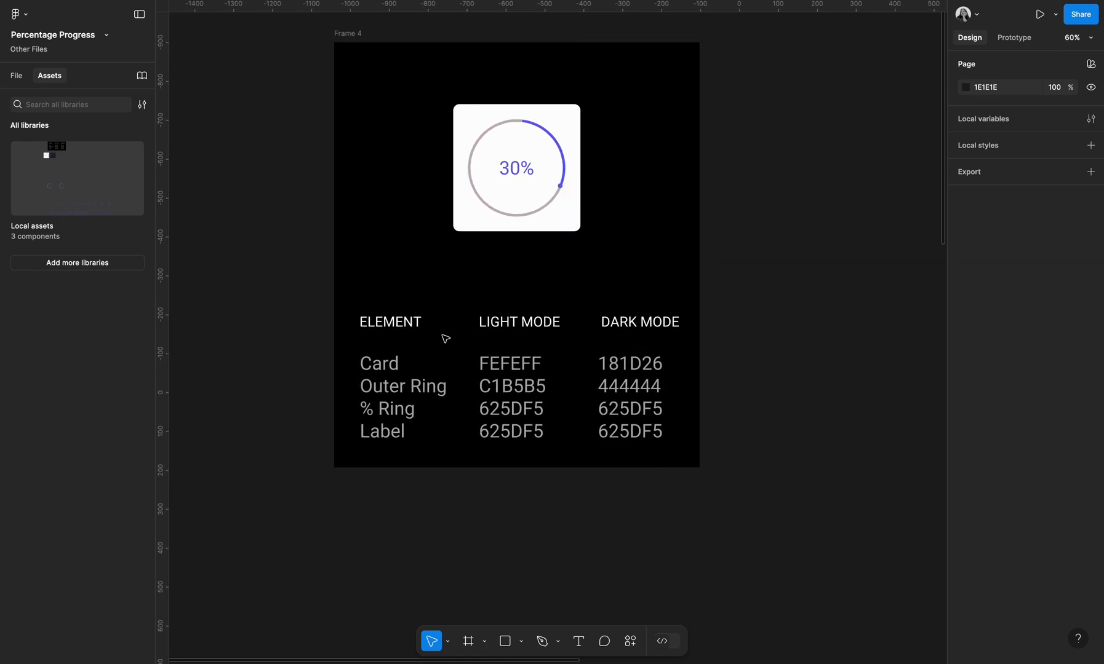
scroll(384, 318, up, 3)
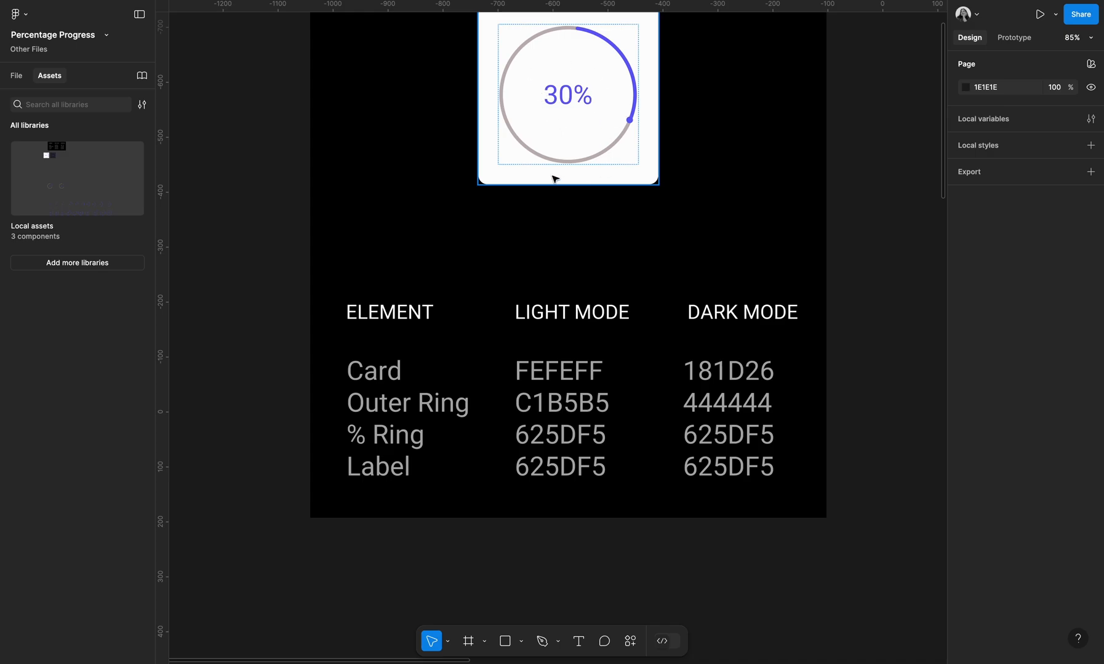
scroll(654, 87, up, 2)
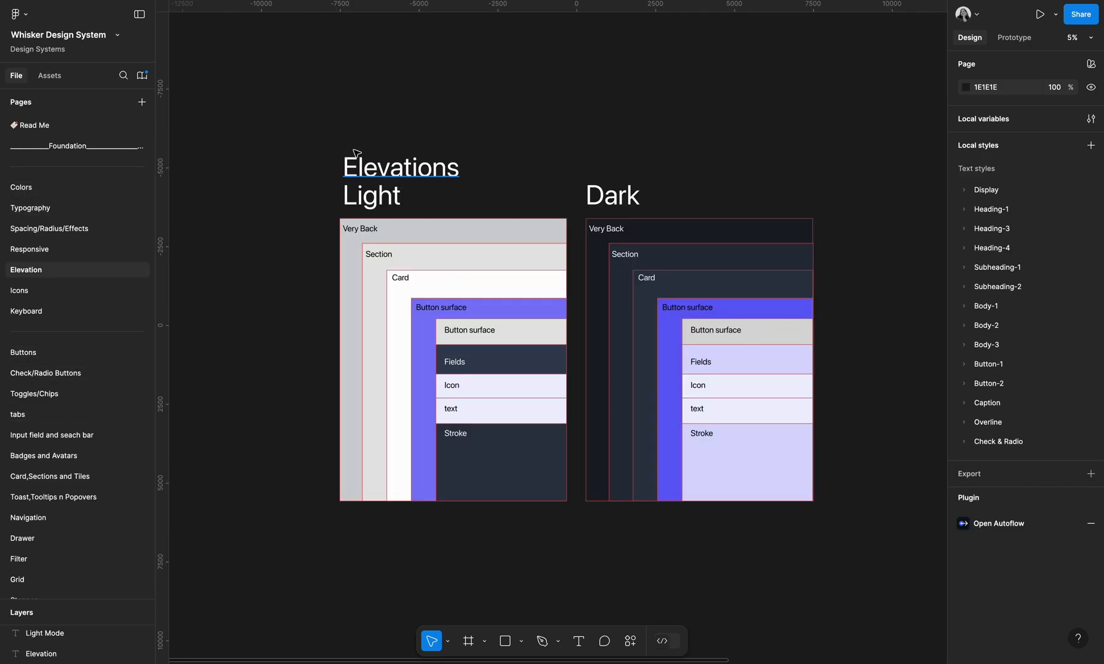
scroll(132, 333, down, 2)
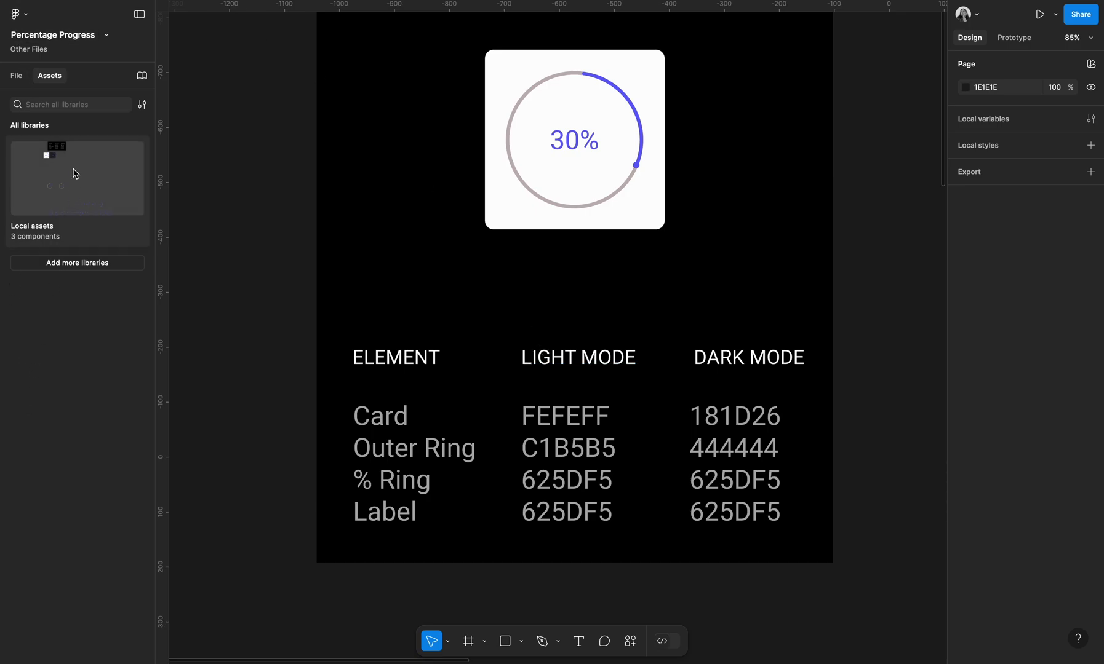
Search the assets for Pro and place a Progress Status instance beside the main component
click(71, 104)
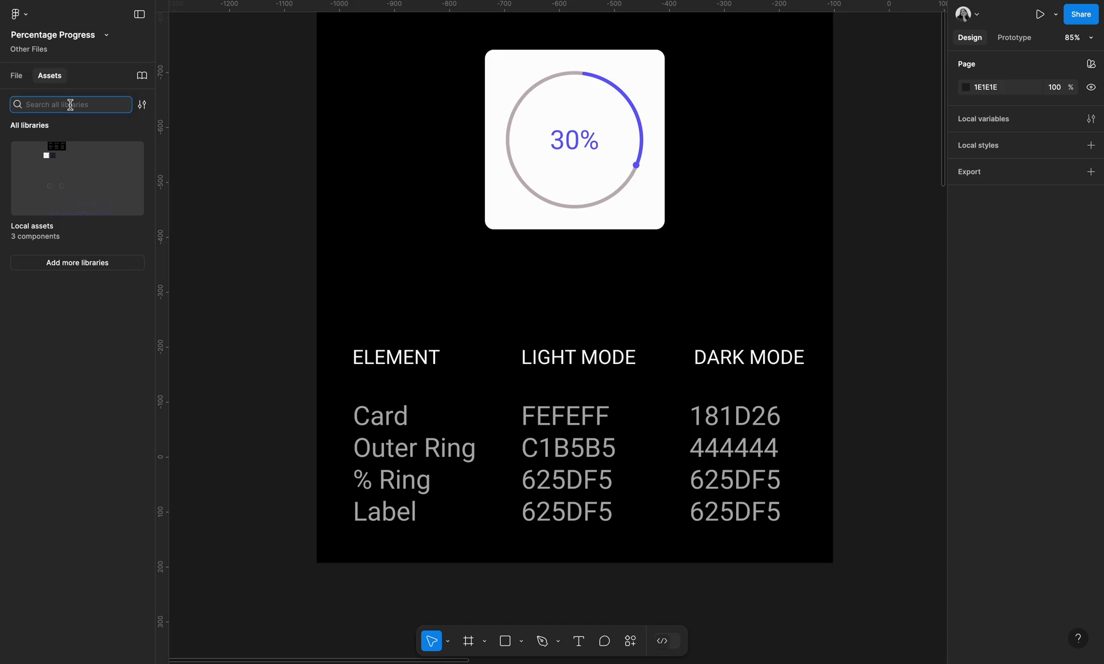
text(Pro)
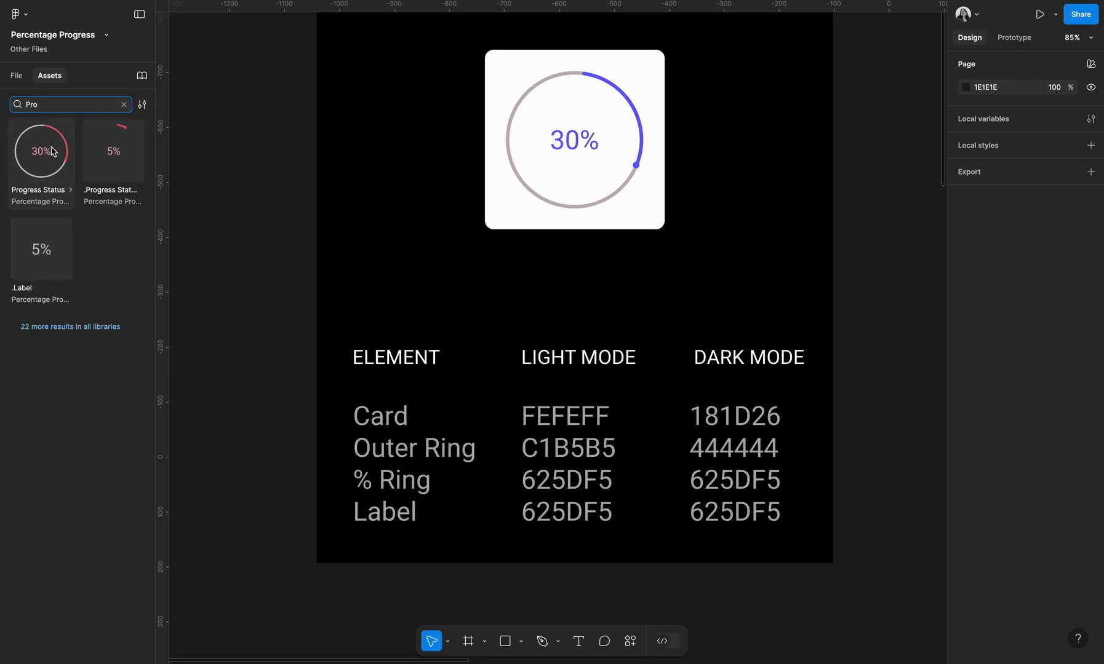
scroll(574, 239, down, 5)
scroll(603, 386, down, 3)
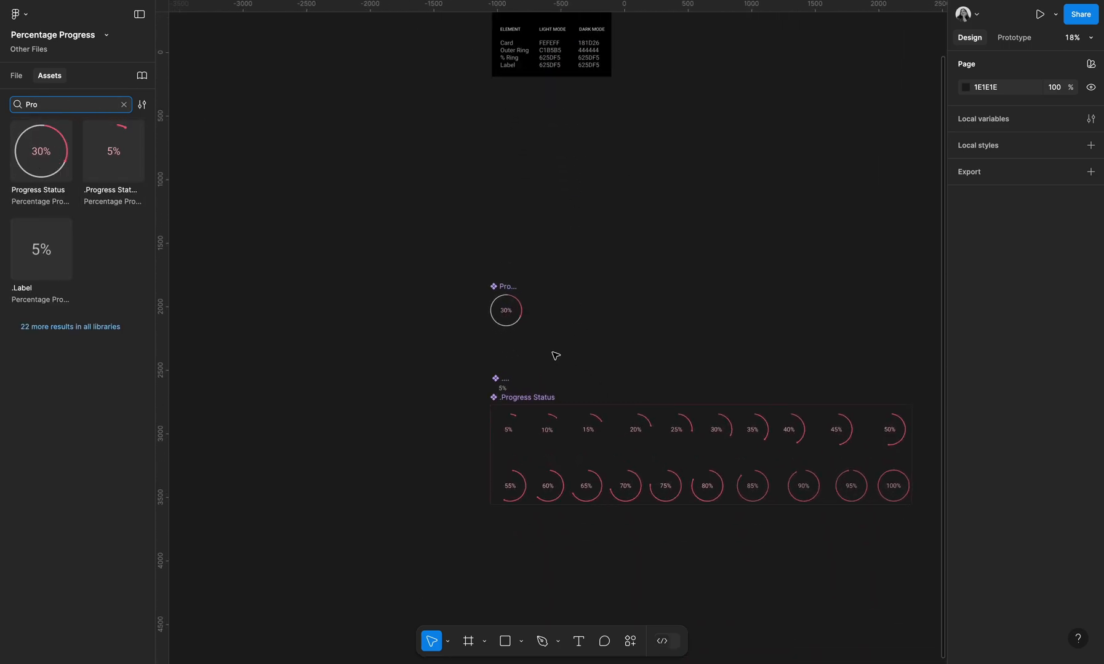
scroll(554, 356, up, 5)
click(446, 259)
drag(446, 261, 645, 265)
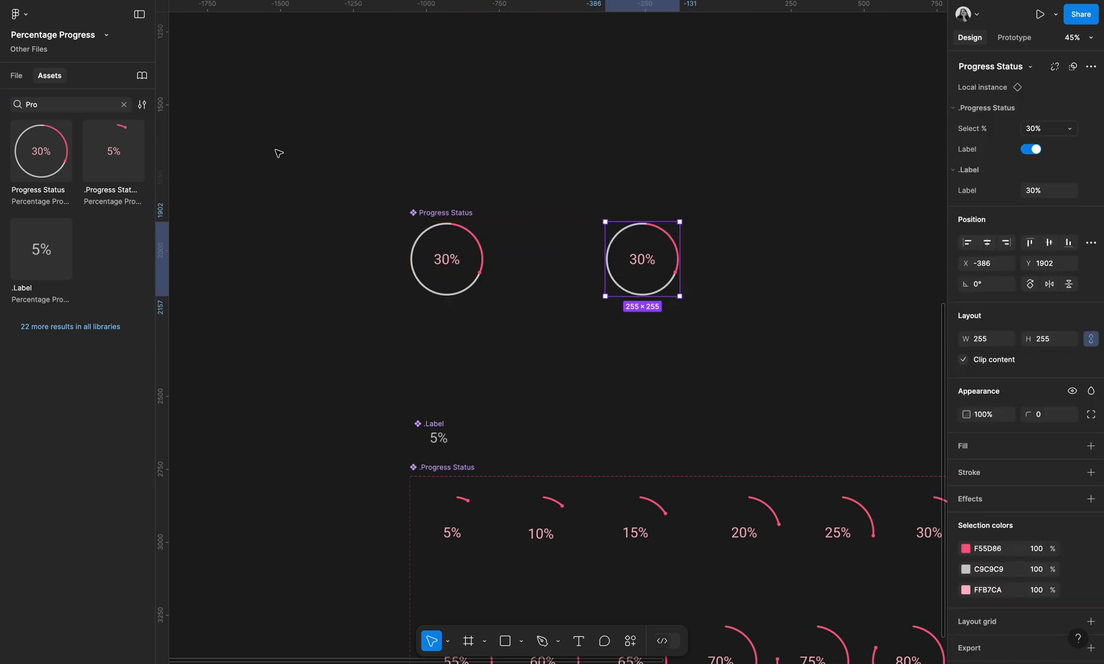
drag(43, 163, 736, 255)
click(757, 362)
click(753, 287)
key(Delete)
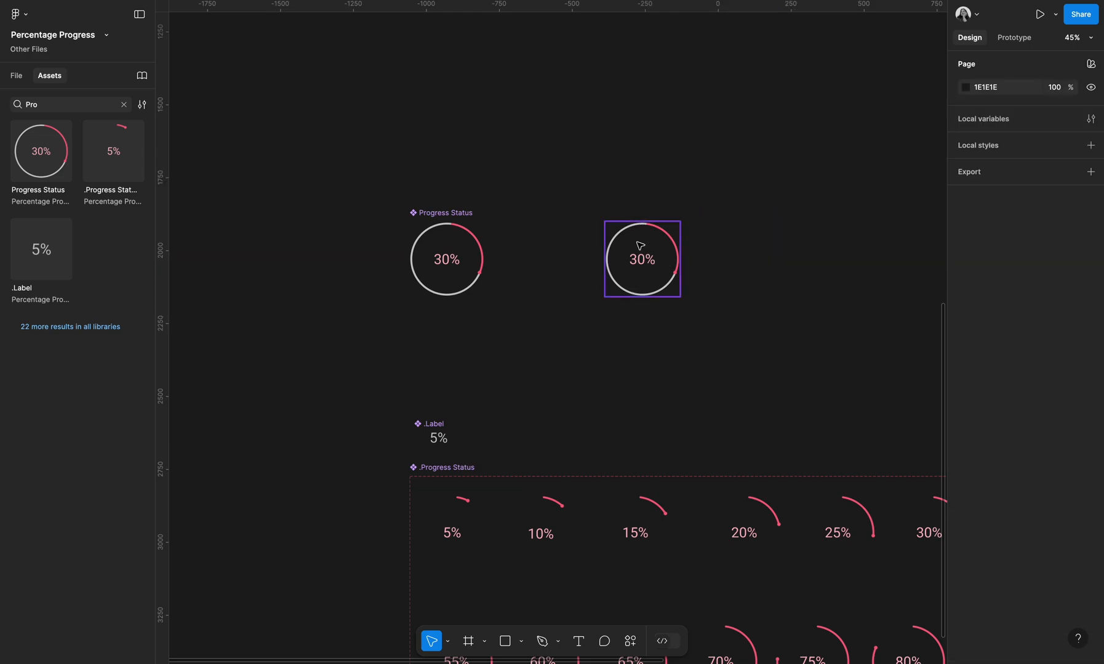
Set the new instance's Select % property to 80%
click(662, 264)
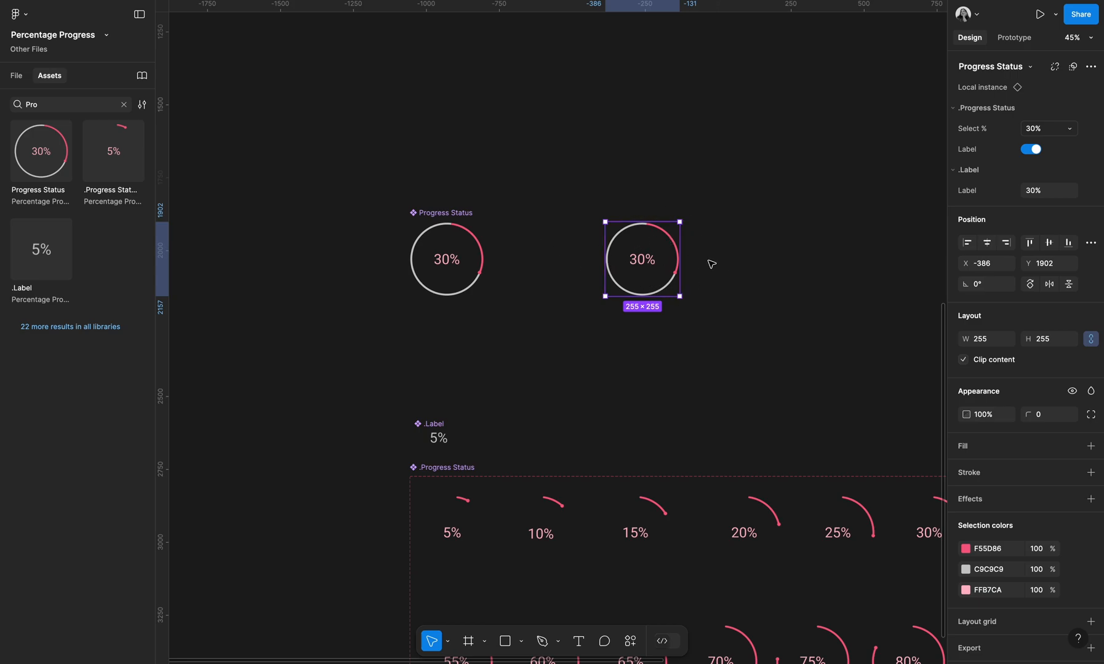
click(1054, 134)
click(1015, 174)
click(1048, 130)
click(1018, 205)
click(1054, 136)
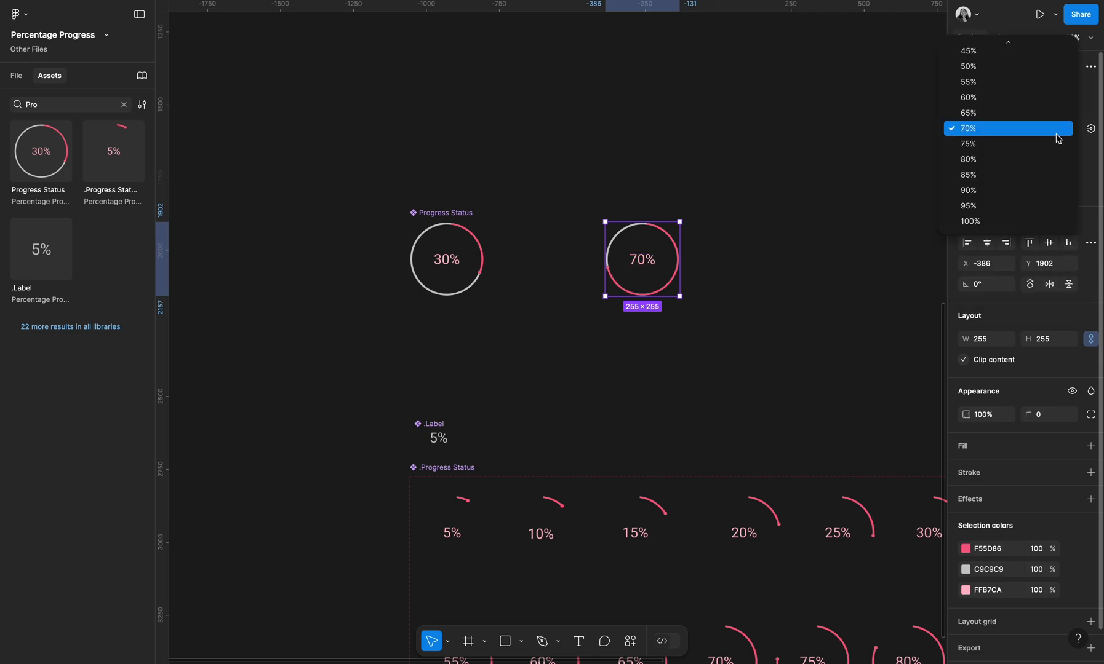
click(1034, 161)
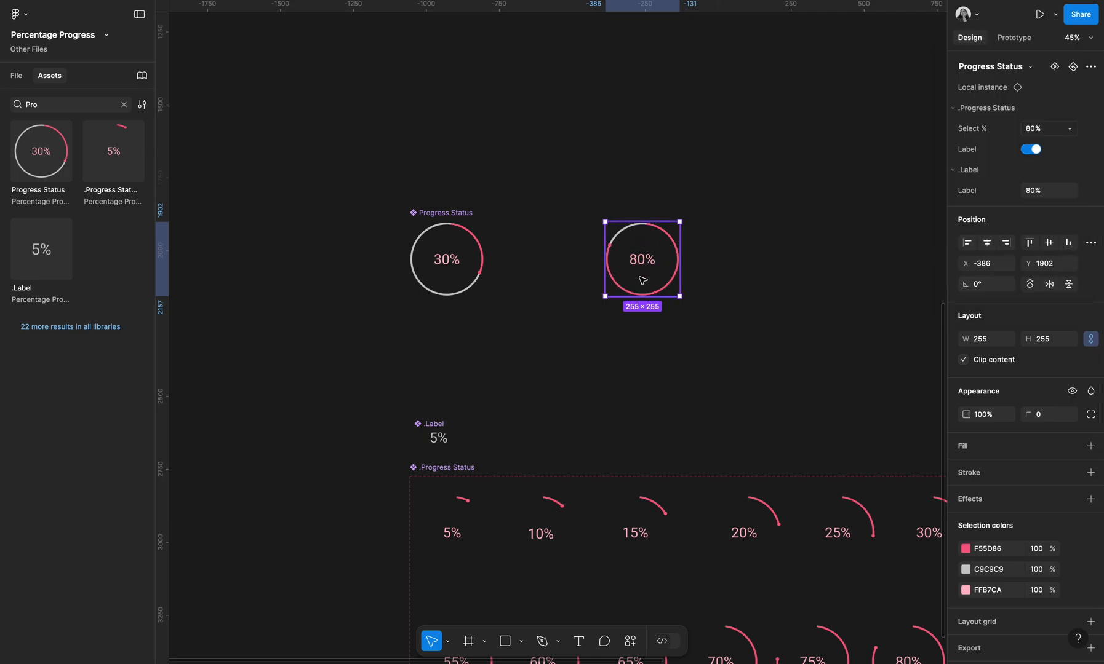
Zoom in on the instance and set its Select % property to 95%
scroll(618, 246, up, 5)
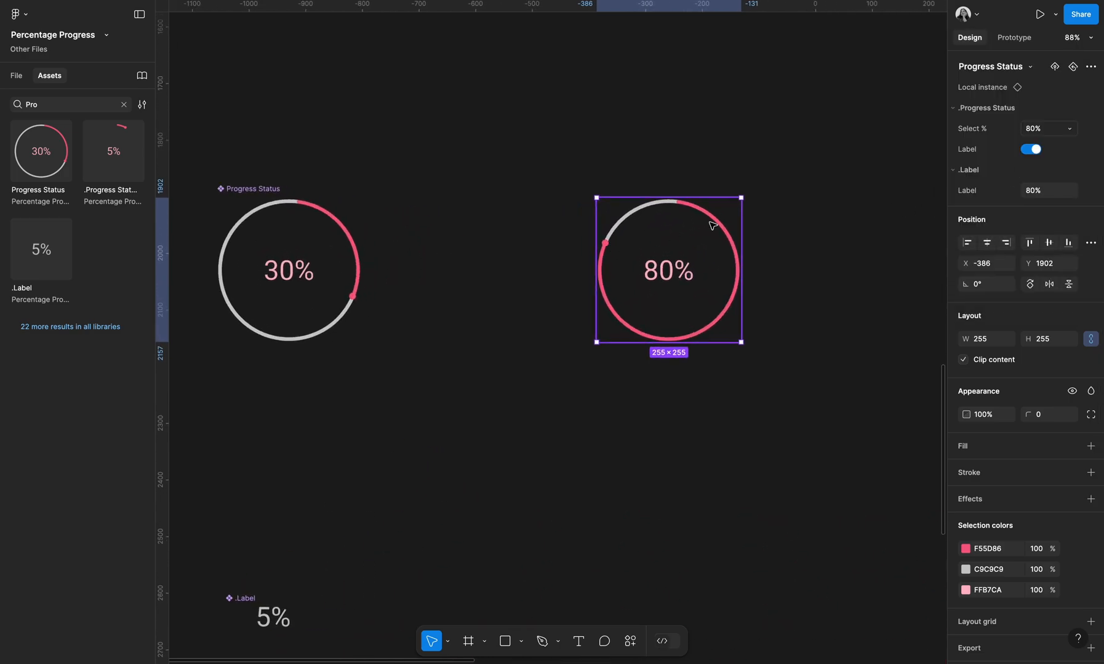
scroll(653, 246, up, 5)
click(1034, 129)
click(1039, 158)
key(Escape)
click(738, 294)
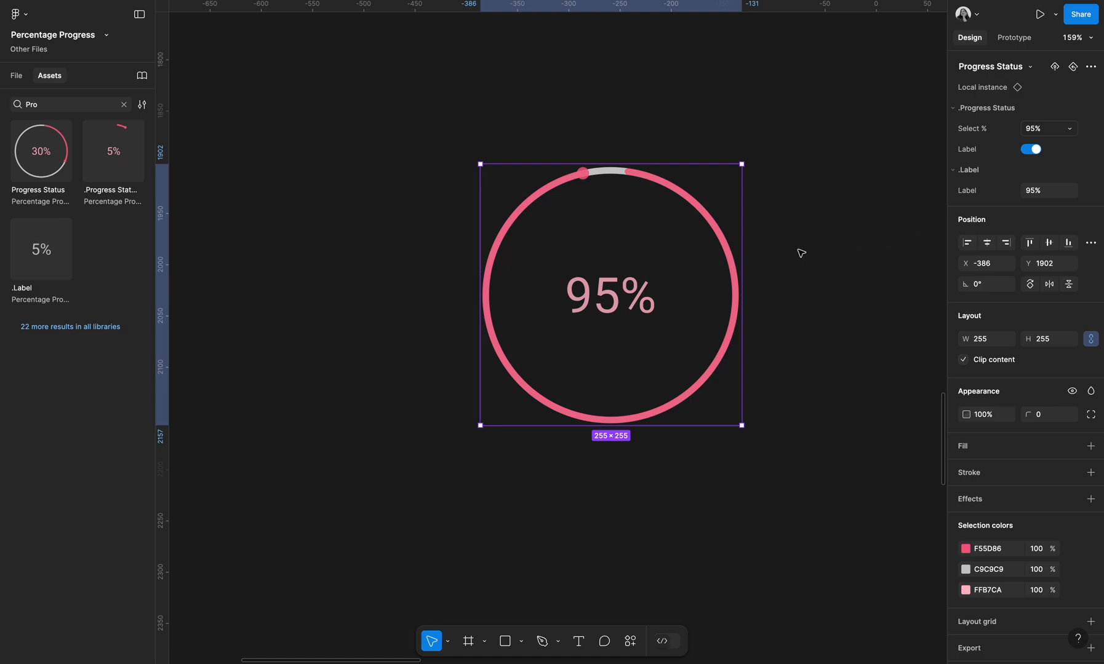
Turn the instance's Label on and change the label text to Done
click(1028, 149)
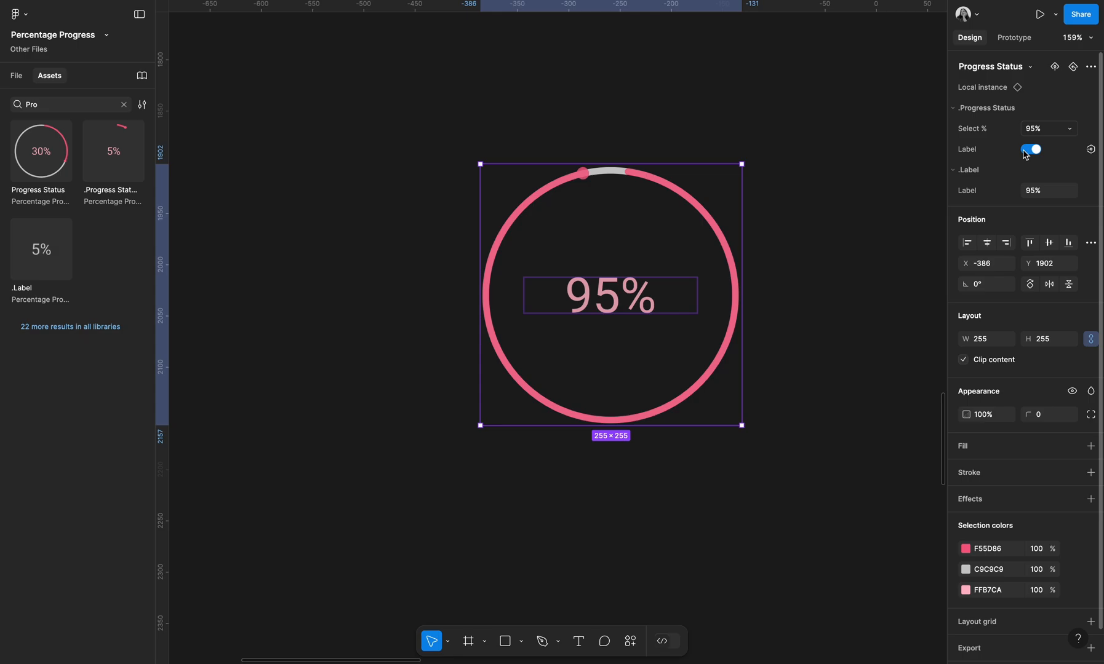
click(1047, 197)
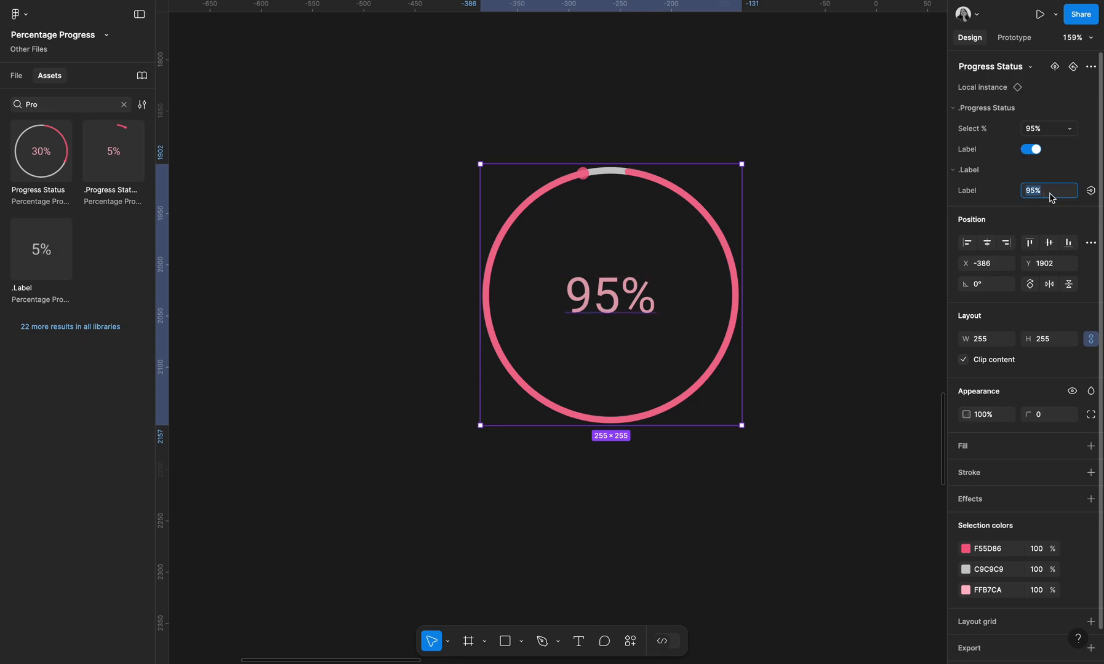
text(Done)
key(Return)
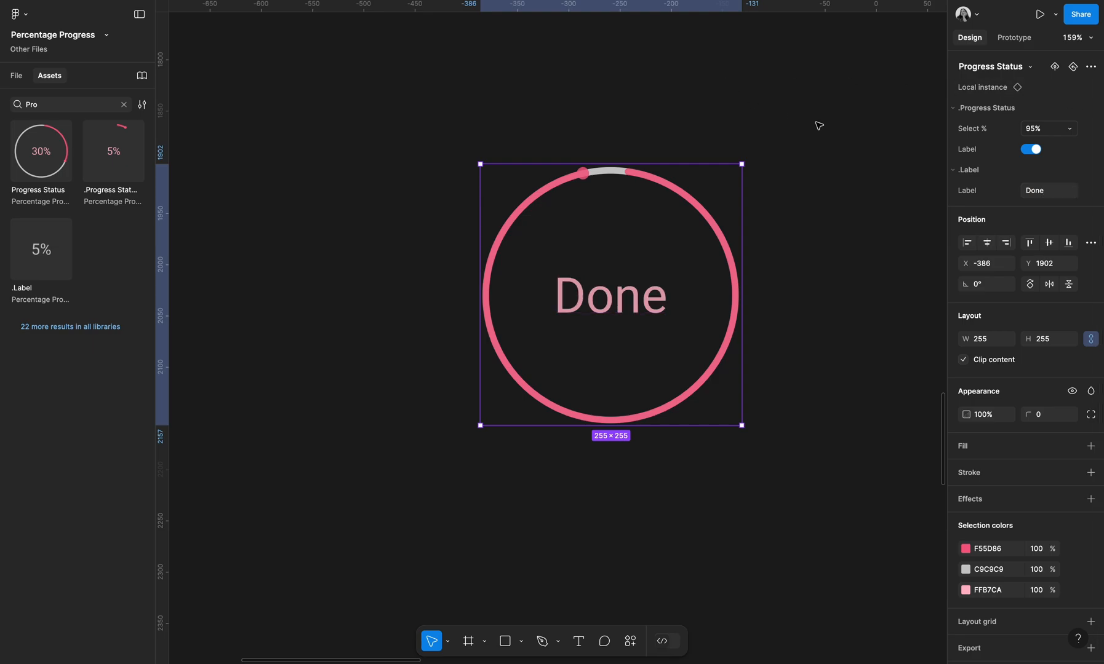
Set the instance's Select % property to 100%
click(1039, 130)
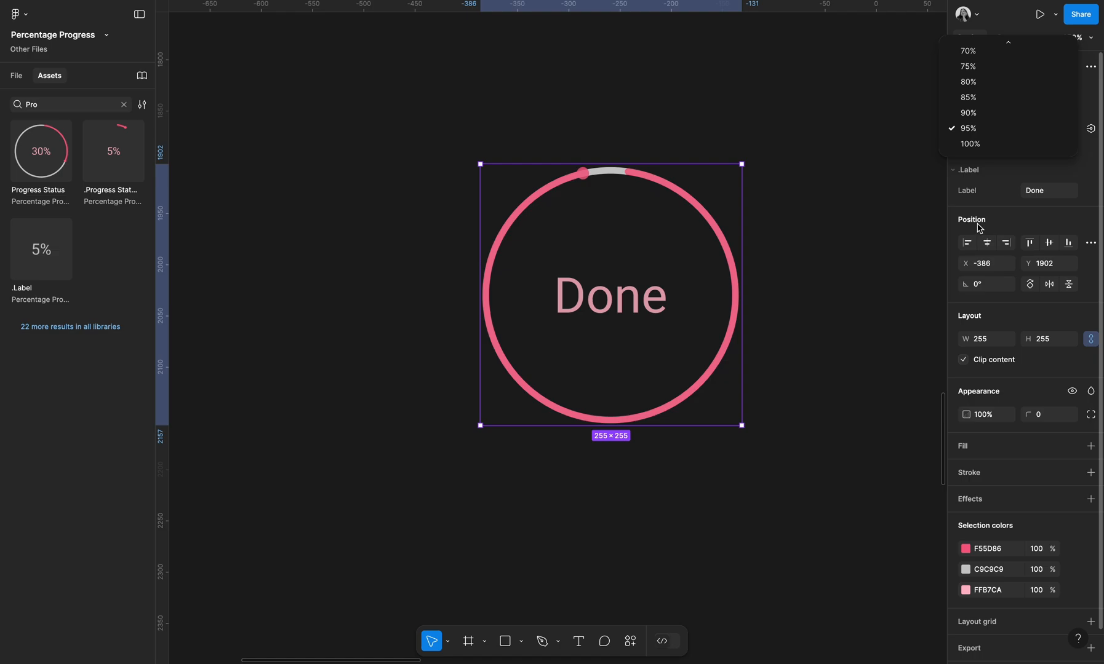
click(1001, 147)
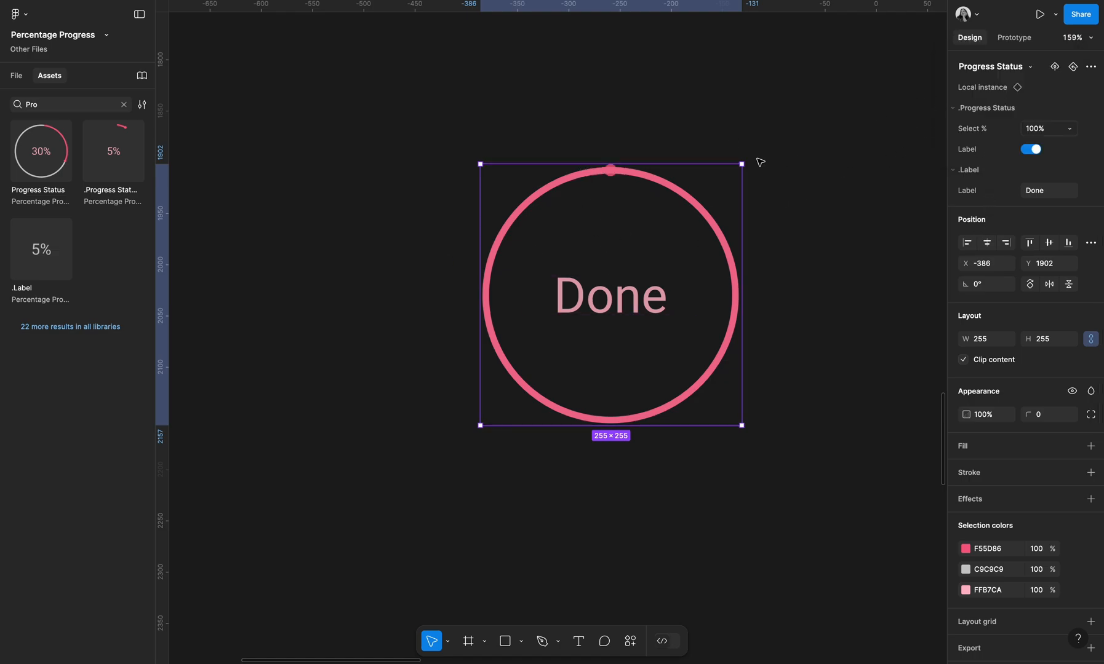
scroll(721, 130, down, 10)
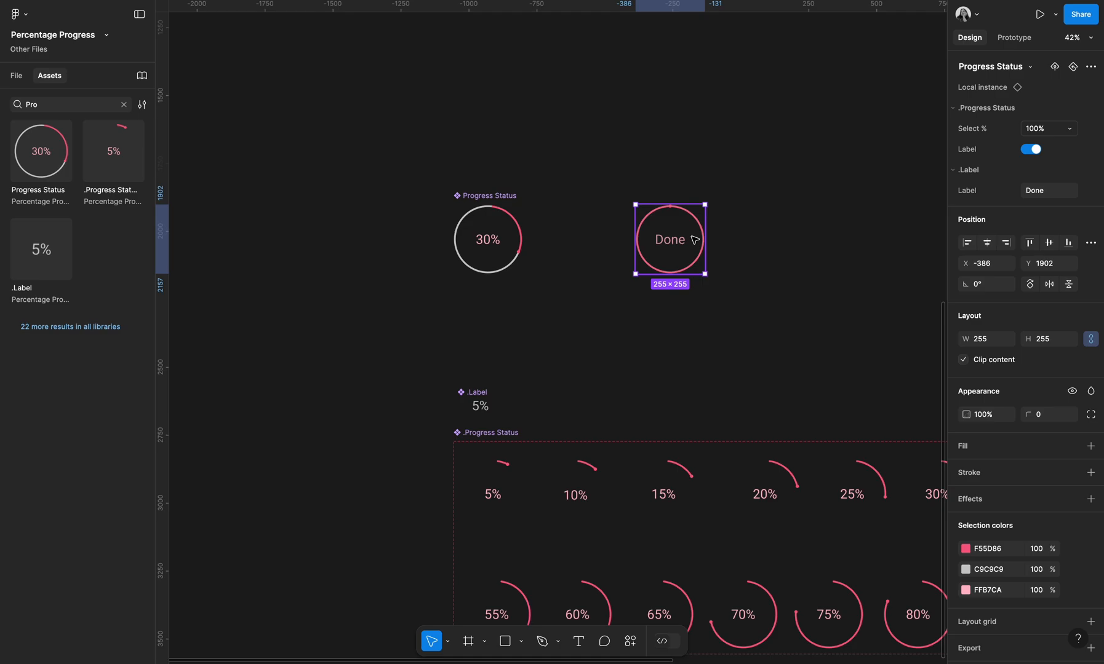
click(769, 260)
click(686, 252)
Move Frame 4 with the colour table to about X -1995, Y -505
scroll(603, 331, down, 8)
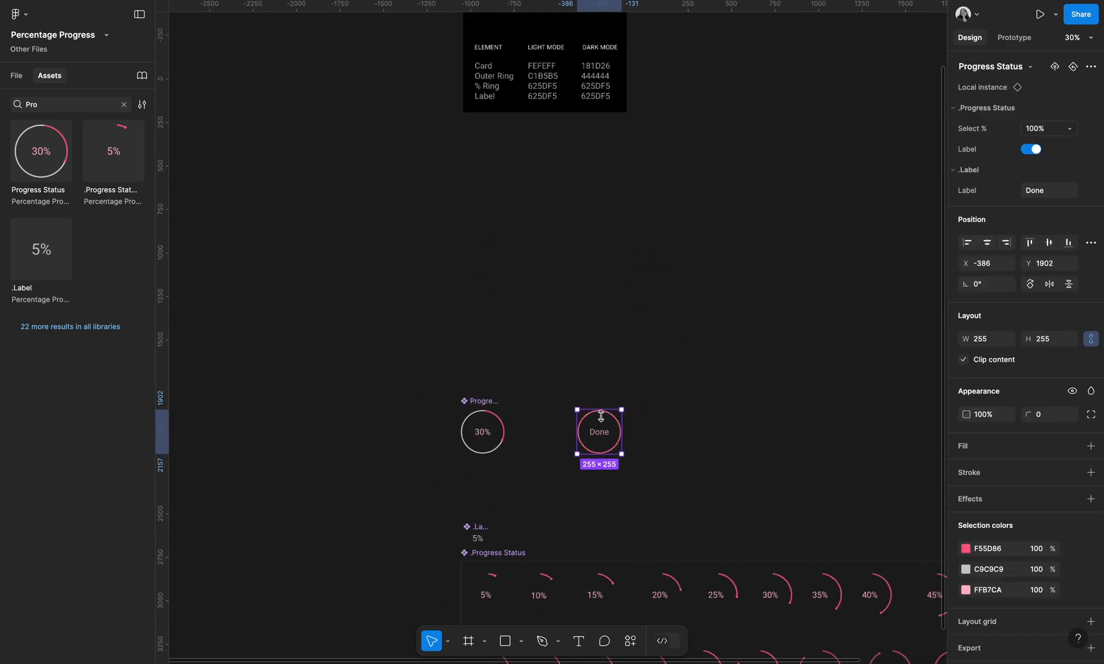
scroll(603, 331, down, 3)
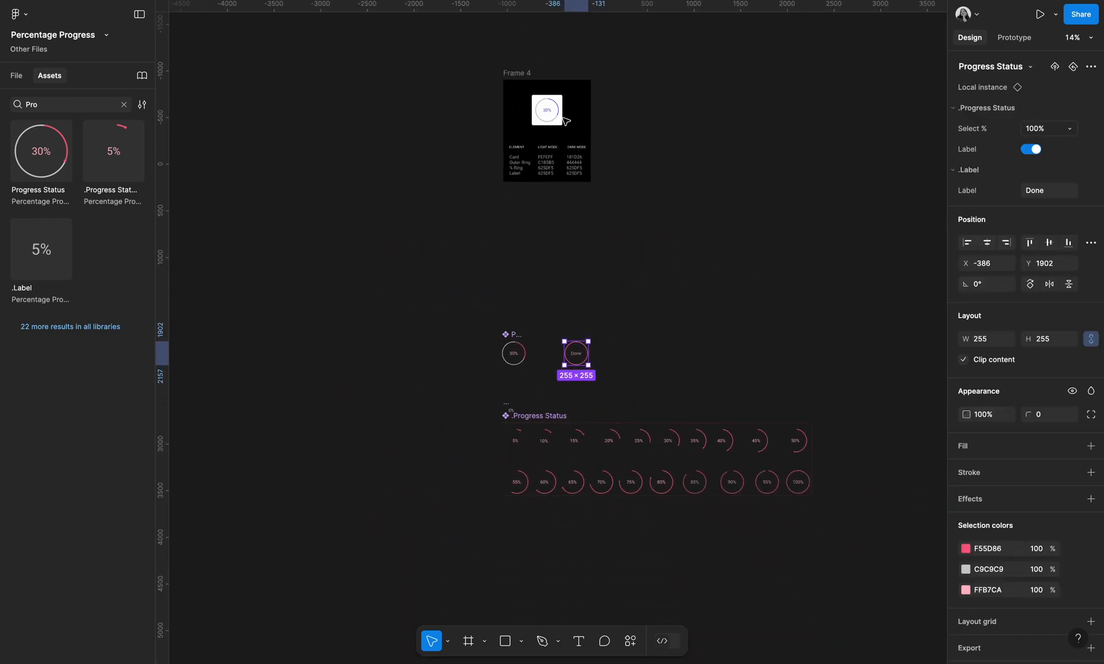
scroll(562, 111, up, 5)
drag(459, 41, 275, 118)
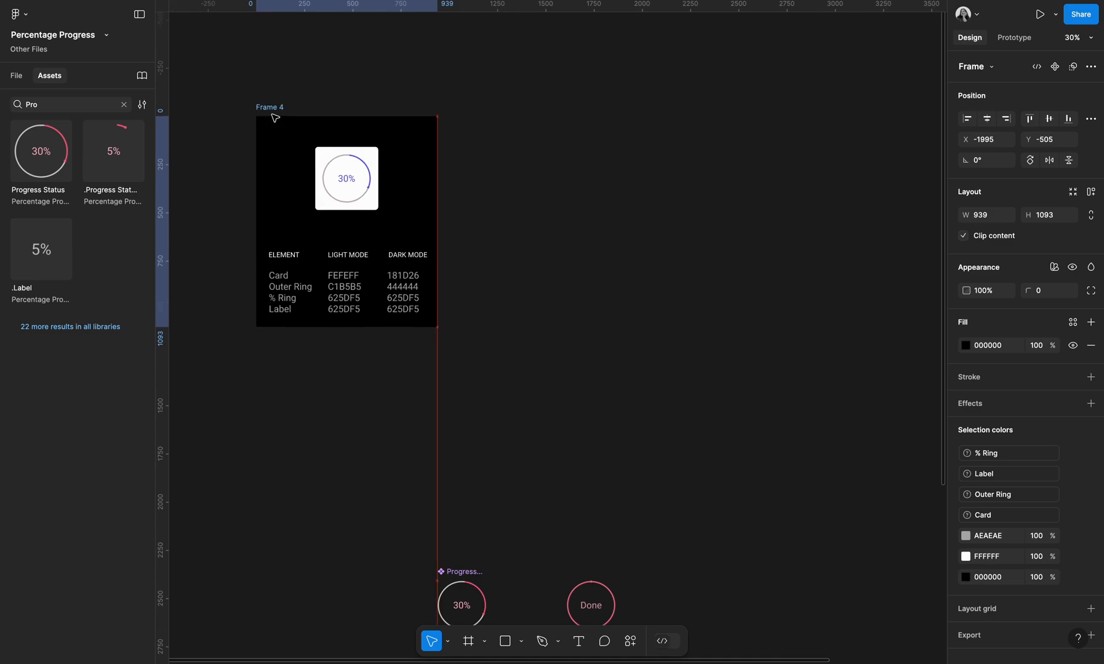
click(825, 233)
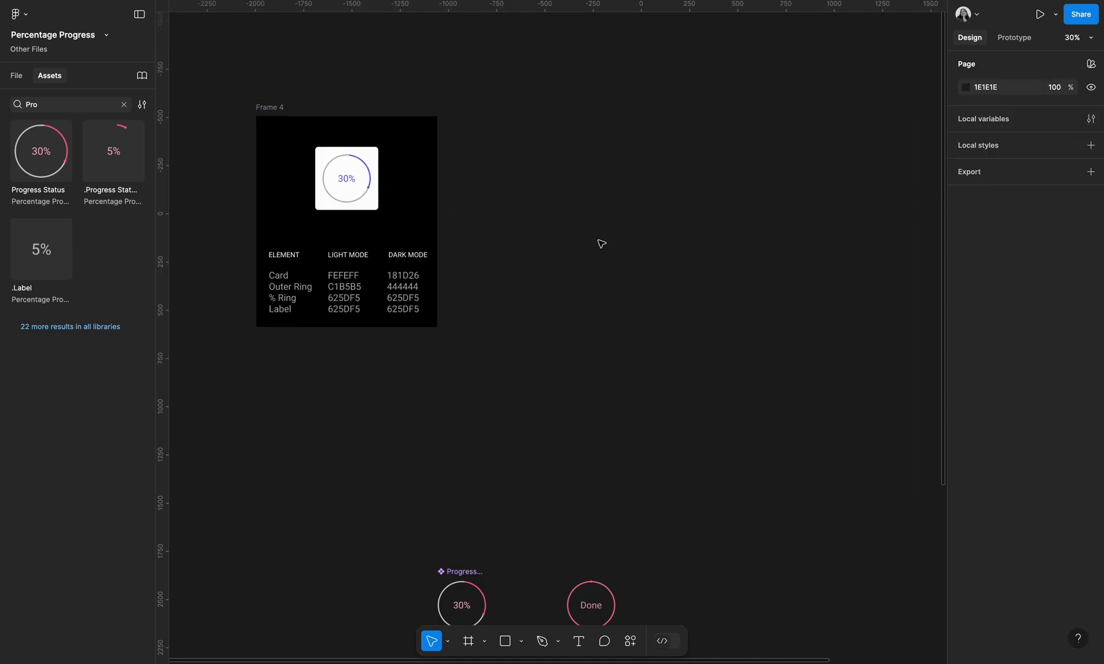
Open the local variables editor for the page
scroll(598, 241, down, 3)
scroll(681, 296, down, 2)
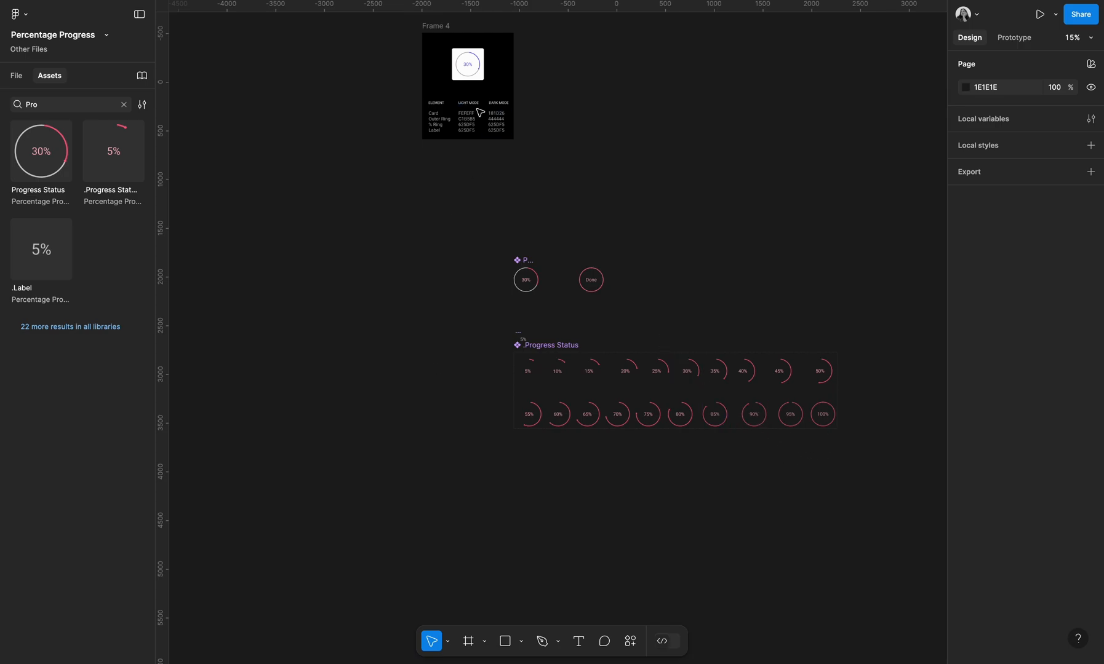
scroll(473, 104, up, 2)
scroll(474, 105, left, 2)
scroll(503, 108, up, 5)
scroll(501, 105, up, 2)
scroll(501, 104, right, 2)
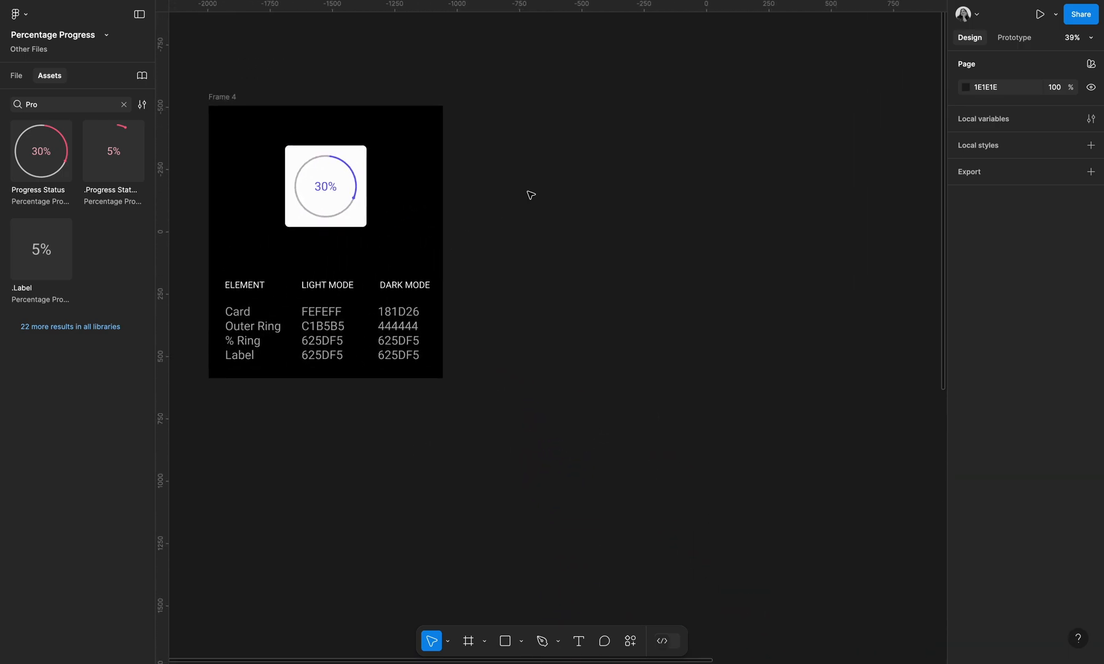
scroll(554, 203, left, 1)
scroll(579, 211, down, 1)
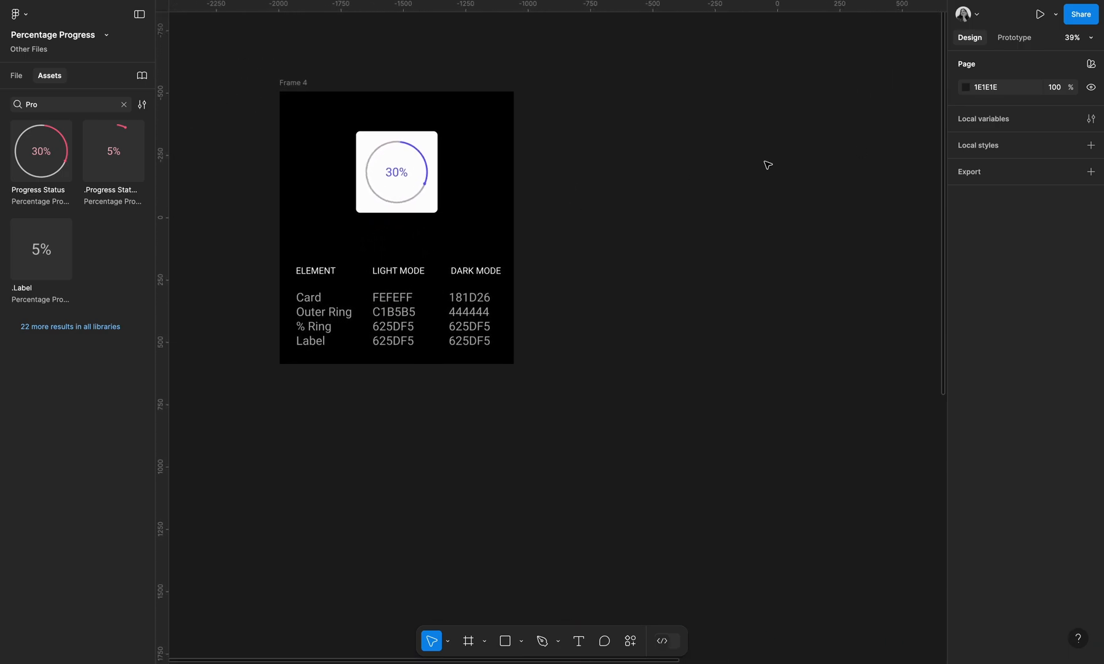
click(1093, 122)
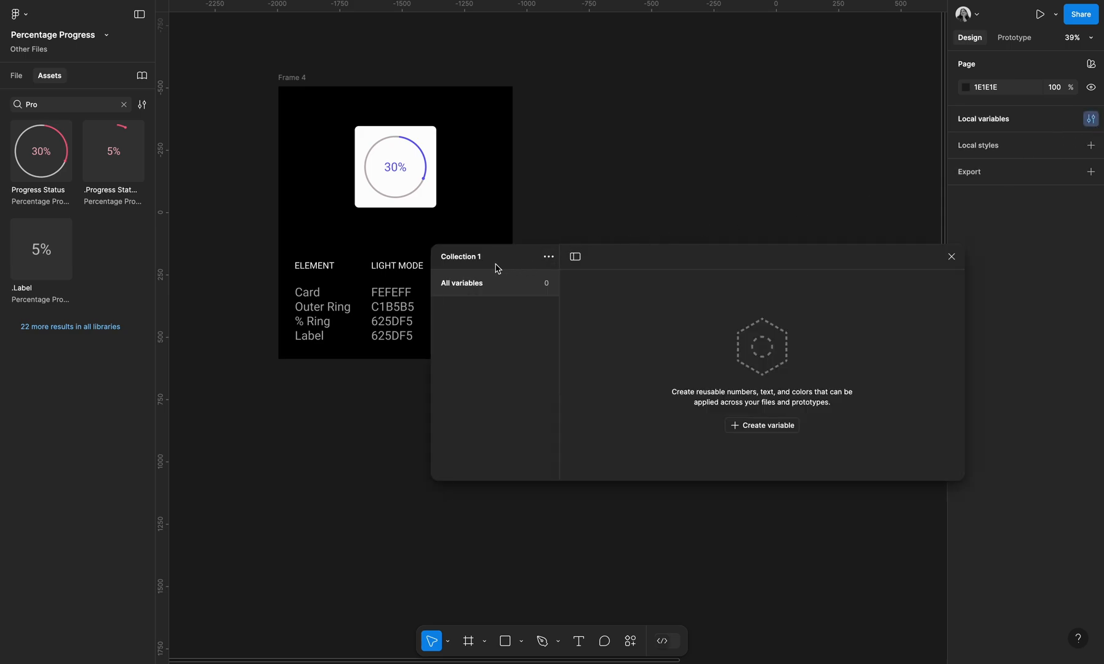
Create a new colour variable in the collection
click(548, 257)
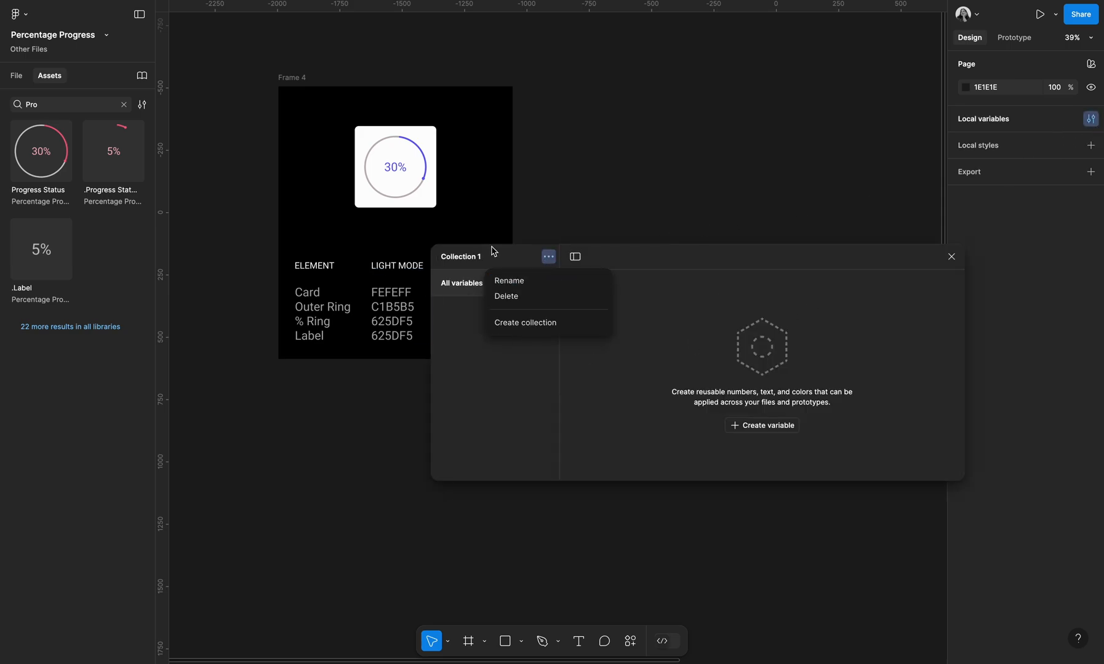
click(728, 359)
click(761, 426)
click(760, 449)
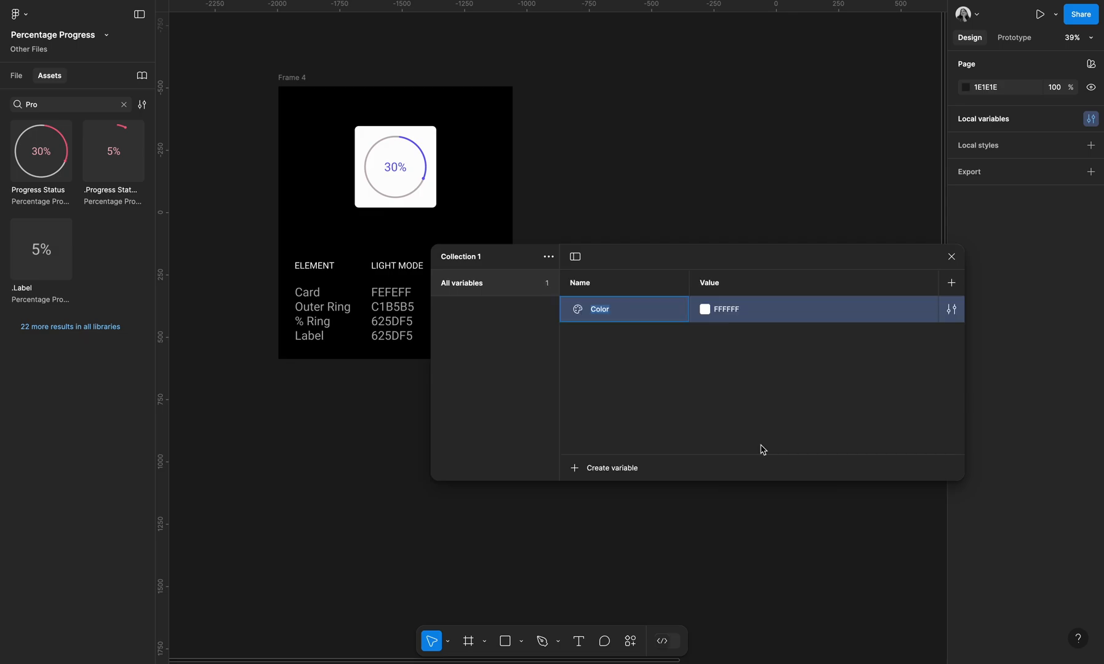
Rename the variable collection to Color Mode
click(548, 257)
click(544, 283)
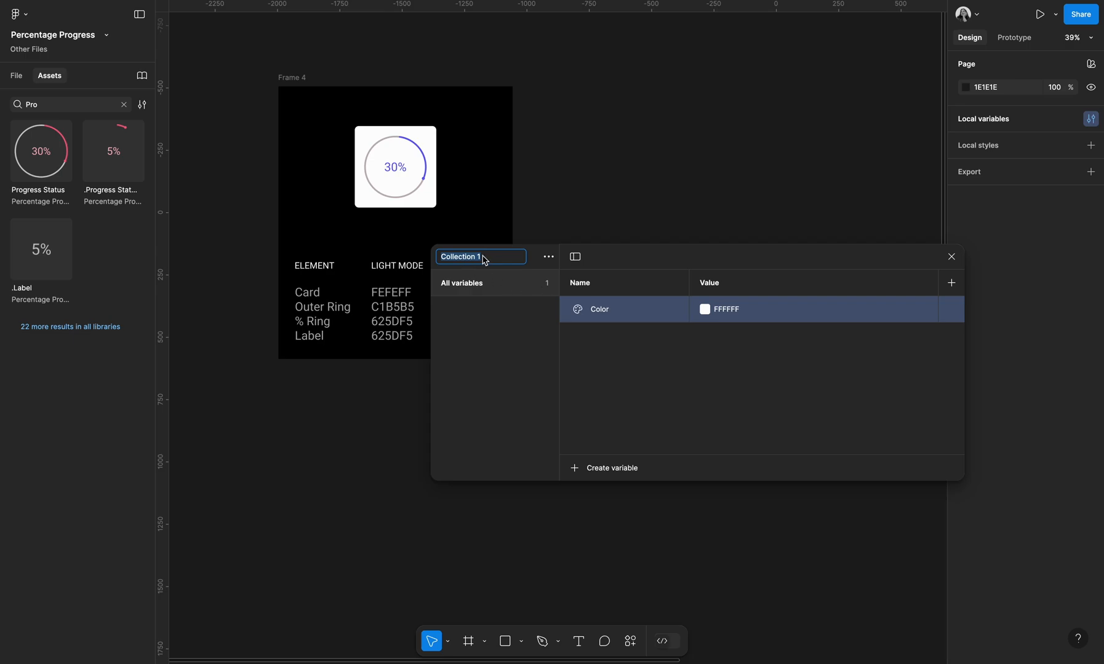
text(Color Mode)
key(Return)
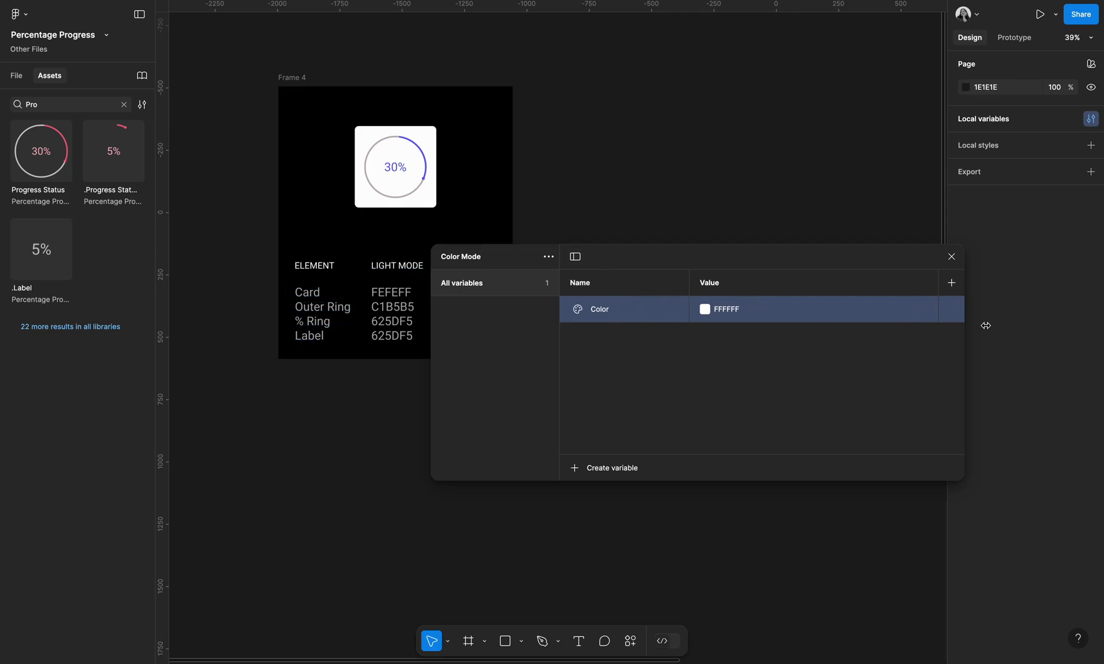
Add a second mode and name the two modes Light Mode and Dark Mode
click(951, 284)
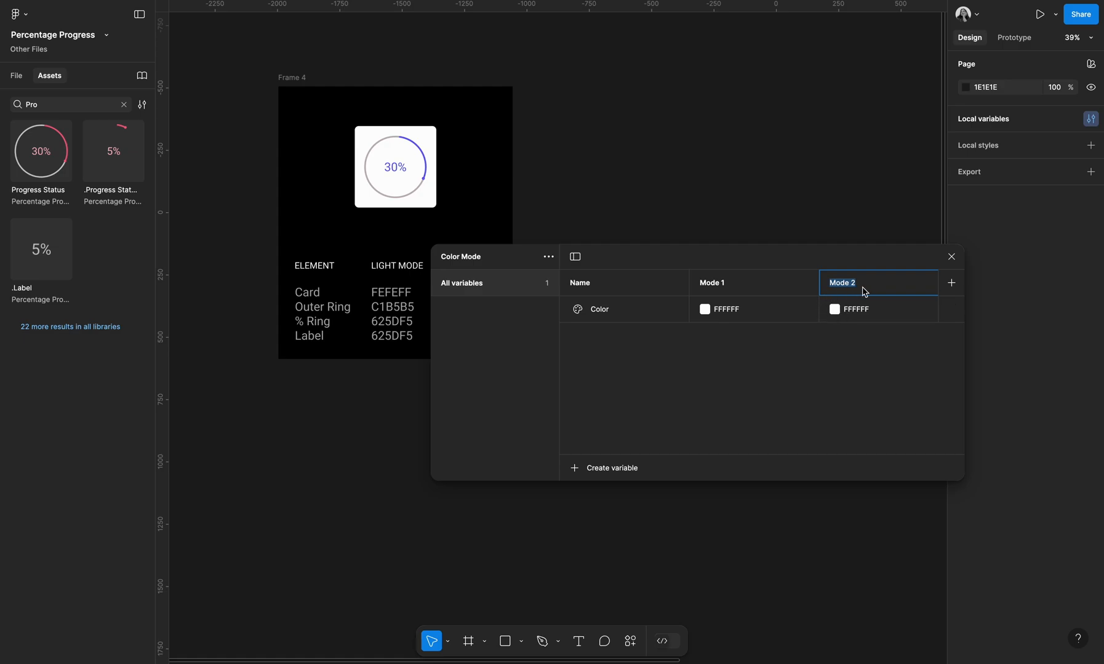
click(721, 286)
double_click(724, 285)
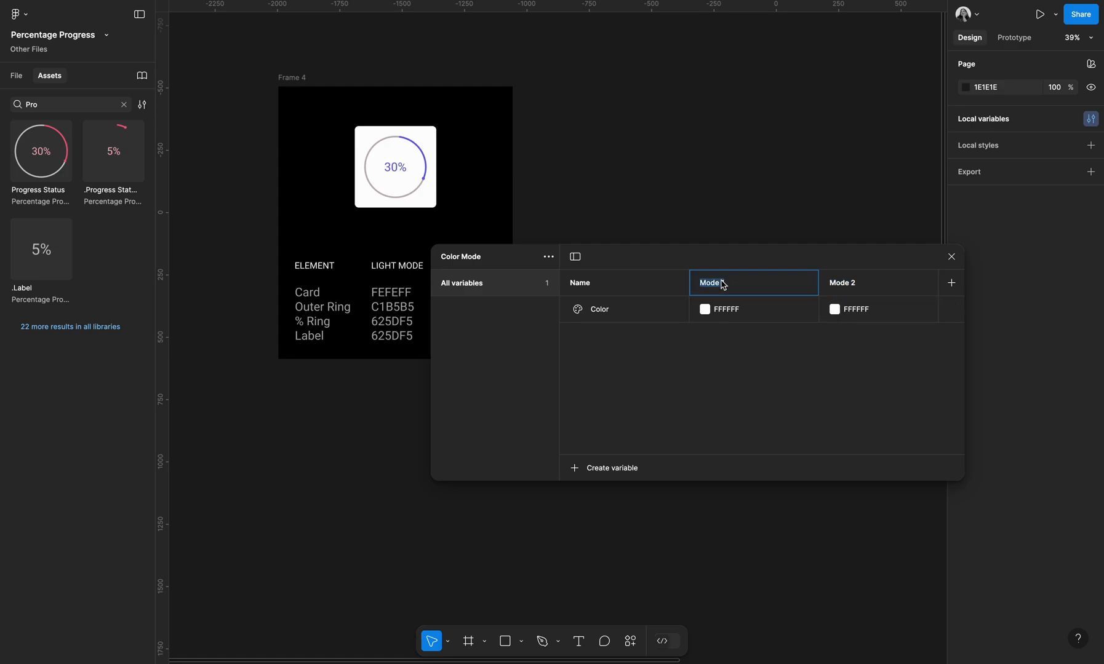
text(Light)
key(Return)
double_click(844, 280)
text(Dark)
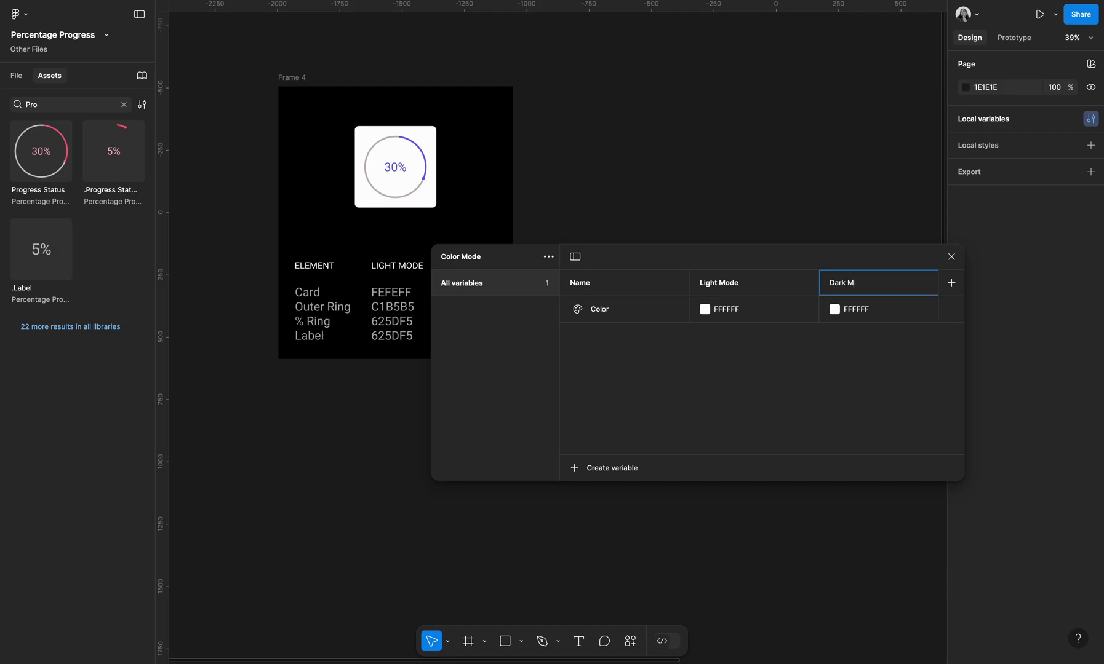
key(Return)
Name the variable Card and set its Light Mode value to FEFEFF, copied from the colour table
click(646, 317)
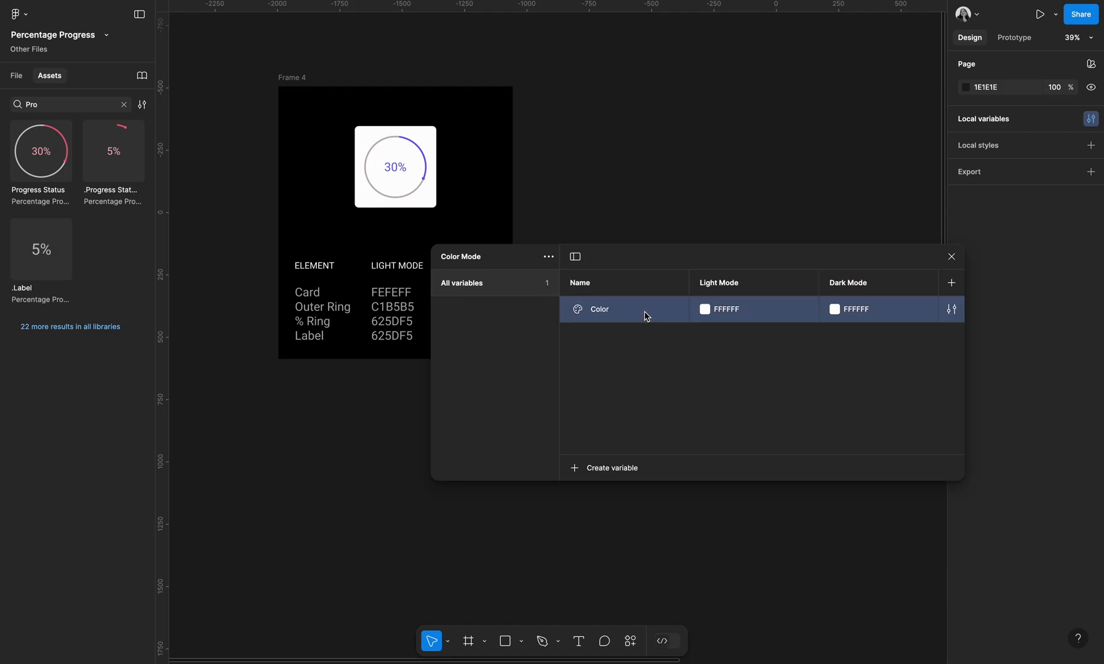
double_click(611, 314)
text(Ca)
scroll(394, 184, down, 3)
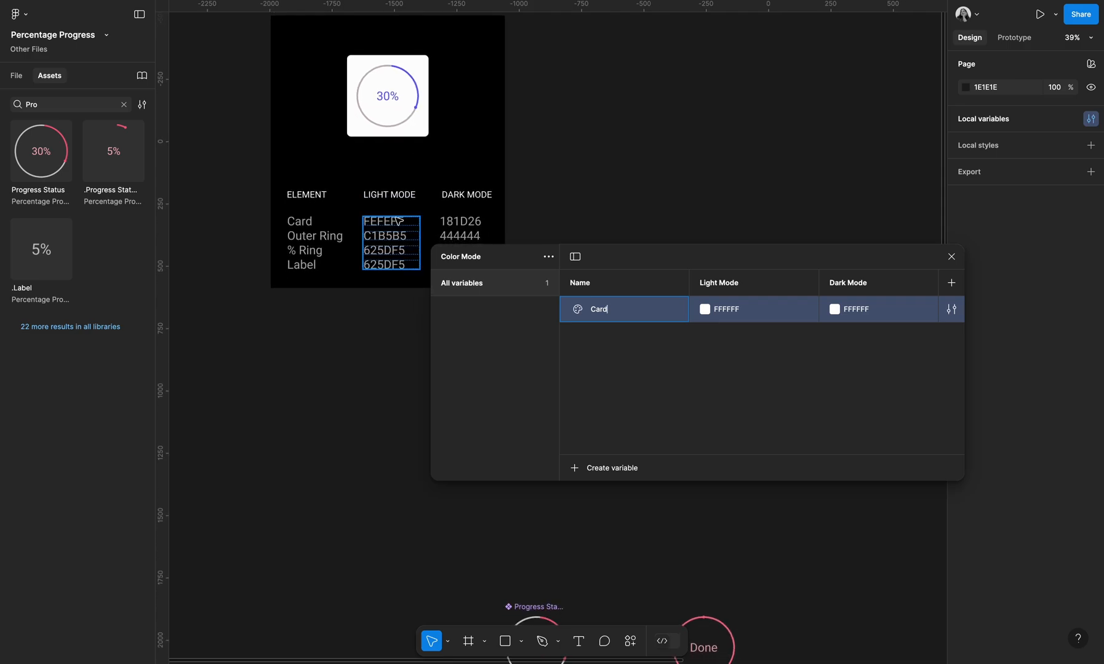
click(397, 221)
double_click(397, 221)
key(ctrl+c)
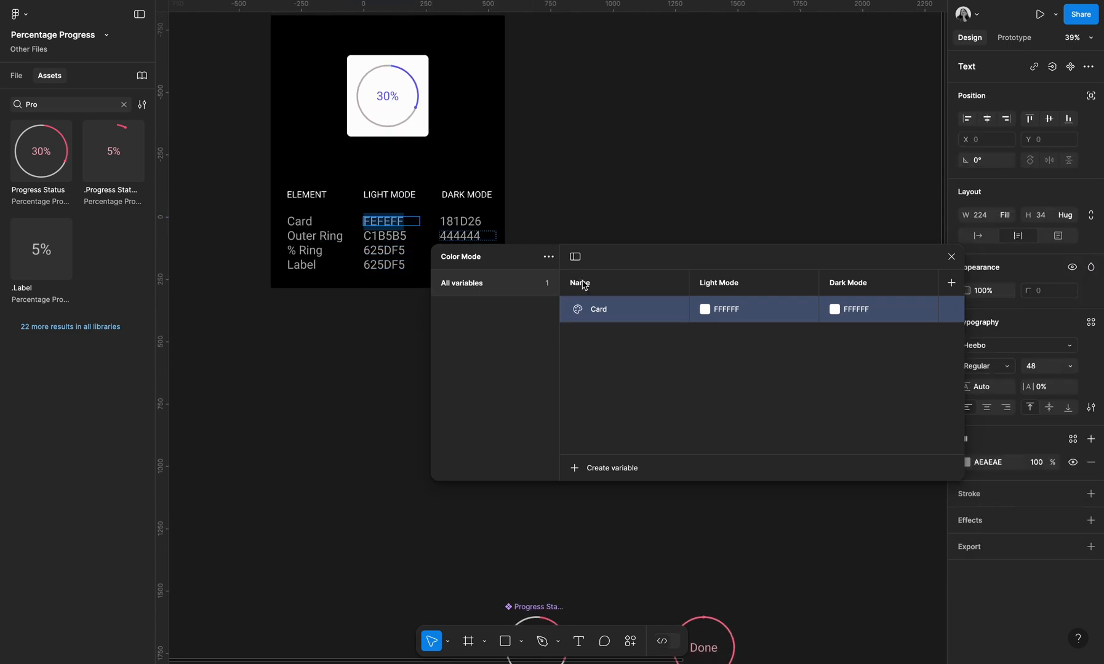
click(730, 314)
key(ctrl+v)
key(Return)
Set the Card variable's Dark Mode value to 181D26, copied from the colour table
click(464, 226)
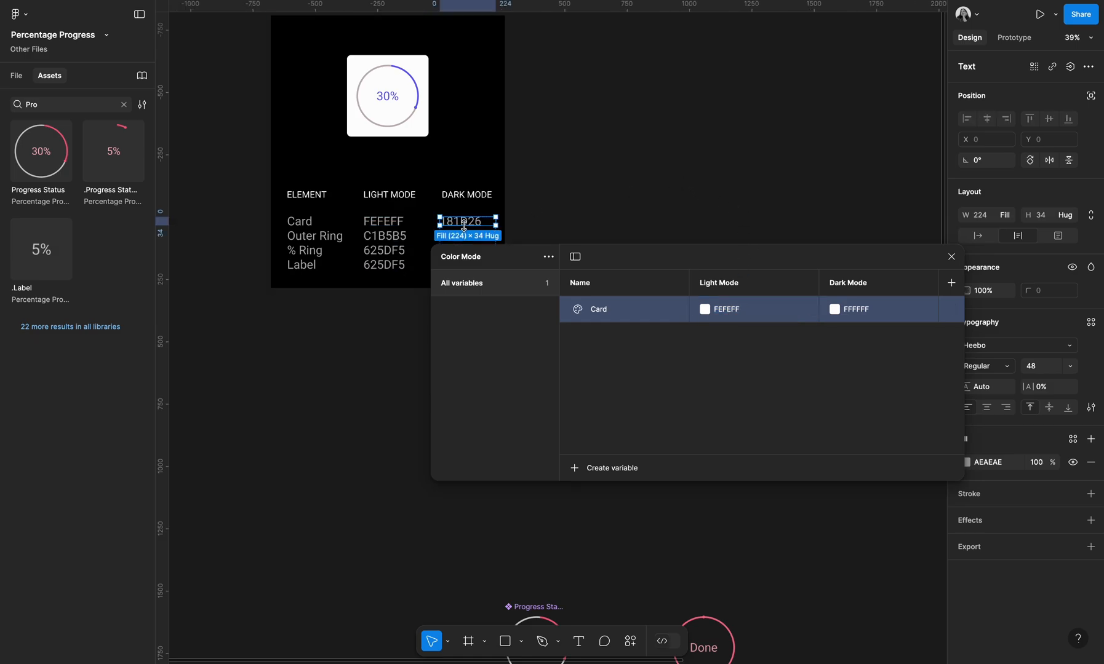
double_click(464, 227)
key(ctrl+c)
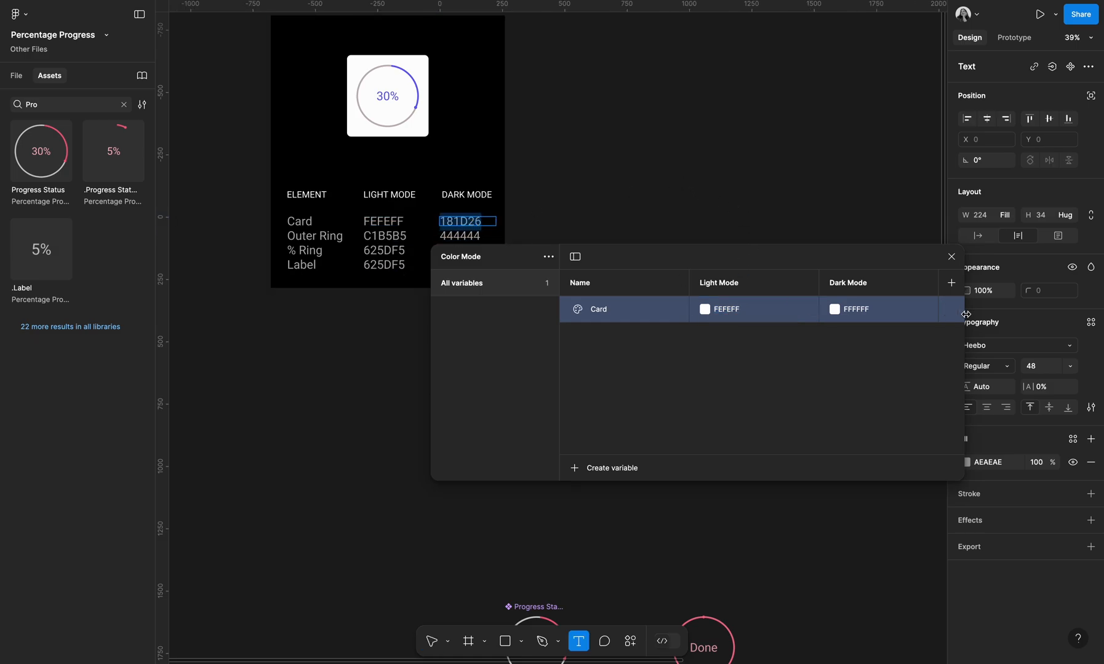
click(872, 311)
key(ctrl+v)
Create a second colour variable and name it Outer Ring
click(634, 467)
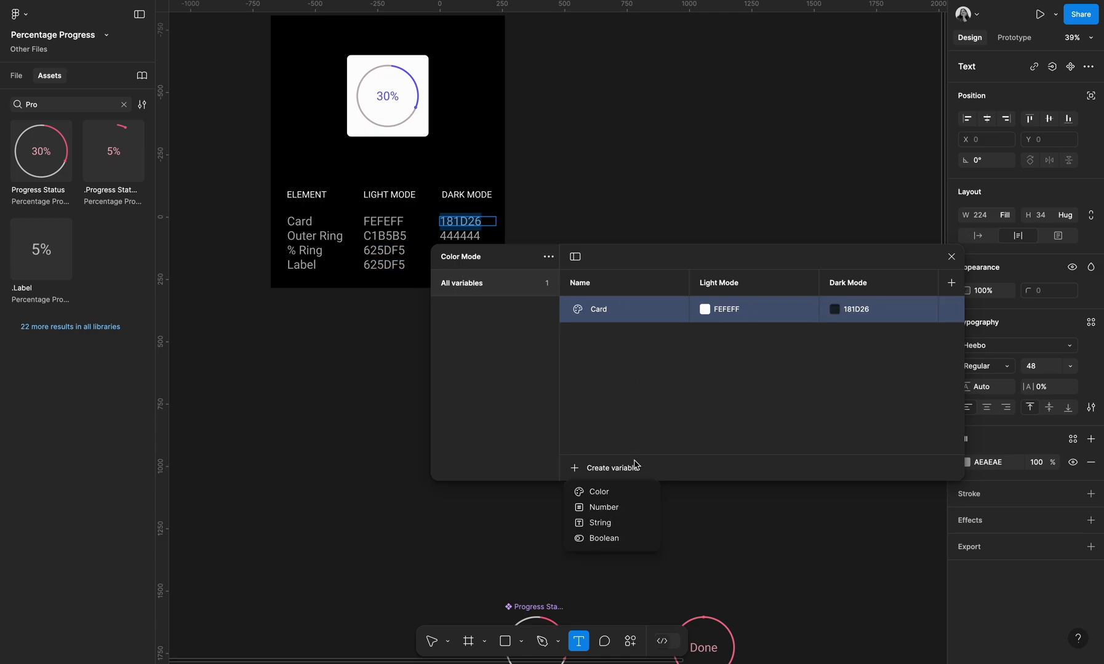
click(617, 490)
click(315, 240)
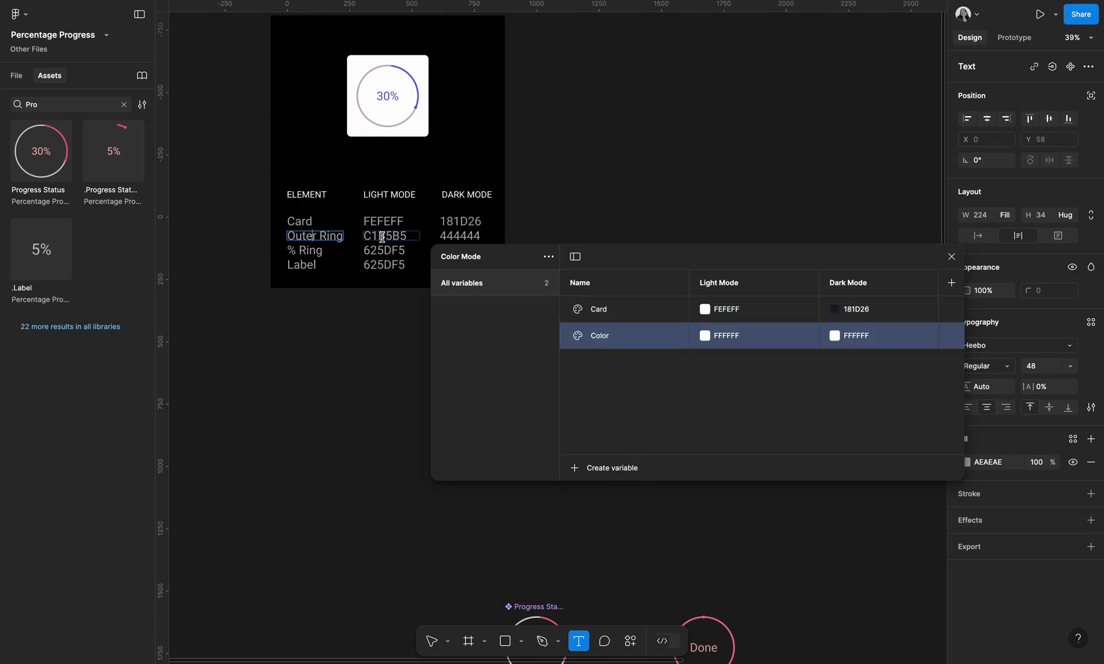
key(ctrl+a)
key(ctrl+c)
double_click(602, 339)
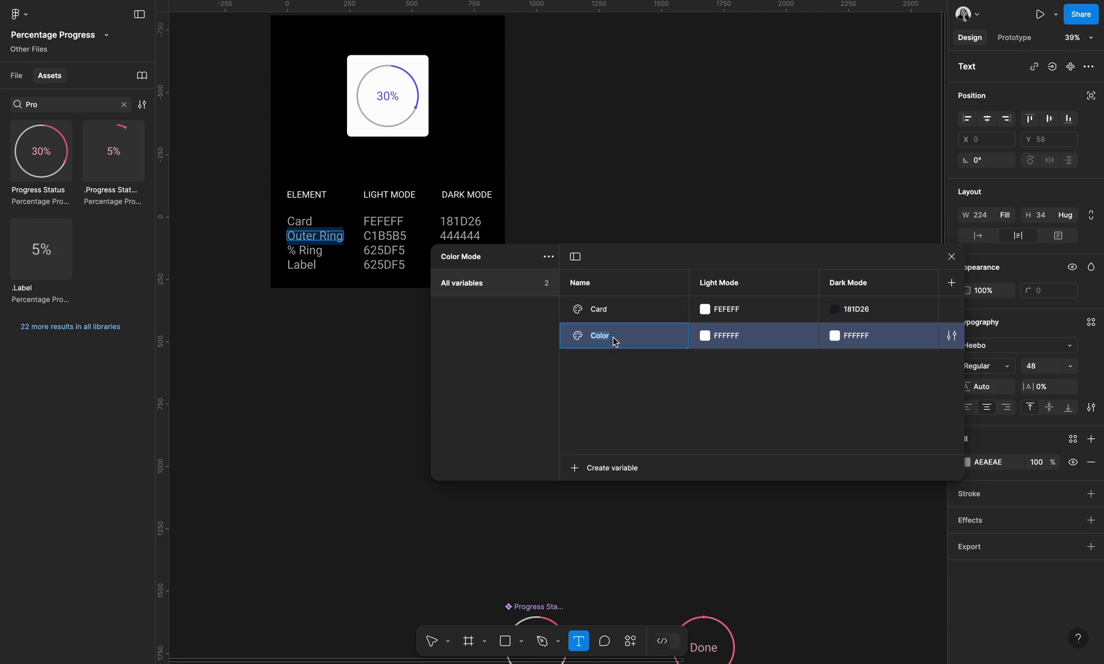
key(ctrl+v)
Set Outer Ring's Light Mode value to C1B5B5 and its Dark Mode value to 444444
click(399, 236)
key(ctrl+a)
key(ctrl+c)
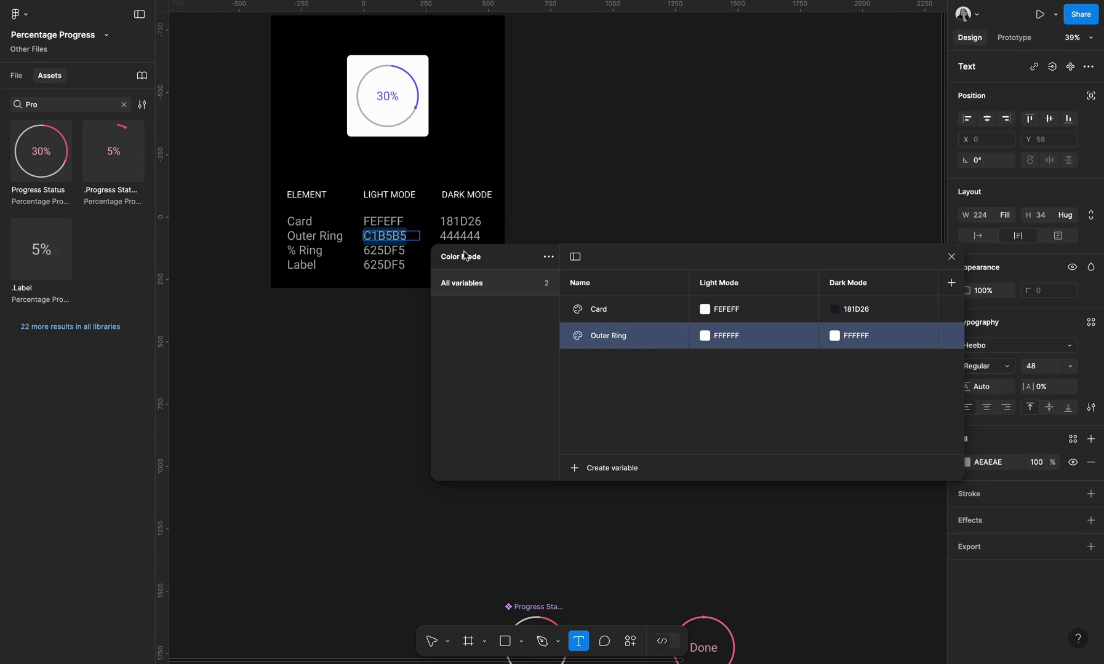
click(728, 334)
key(ctrl+v)
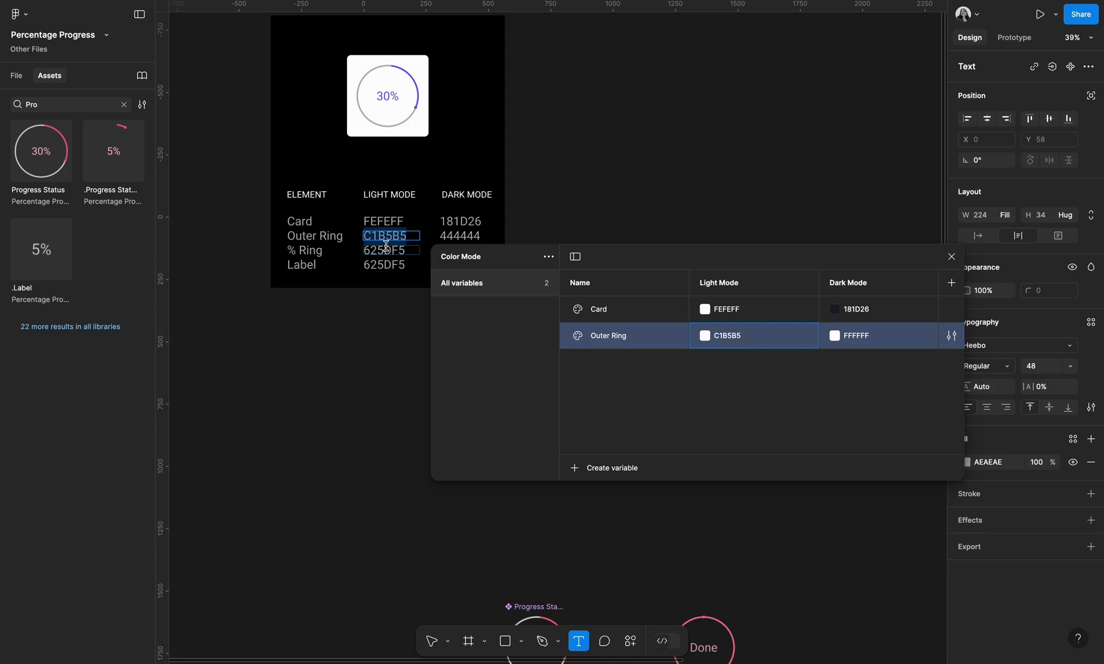
double_click(462, 237)
key(ctrl+c)
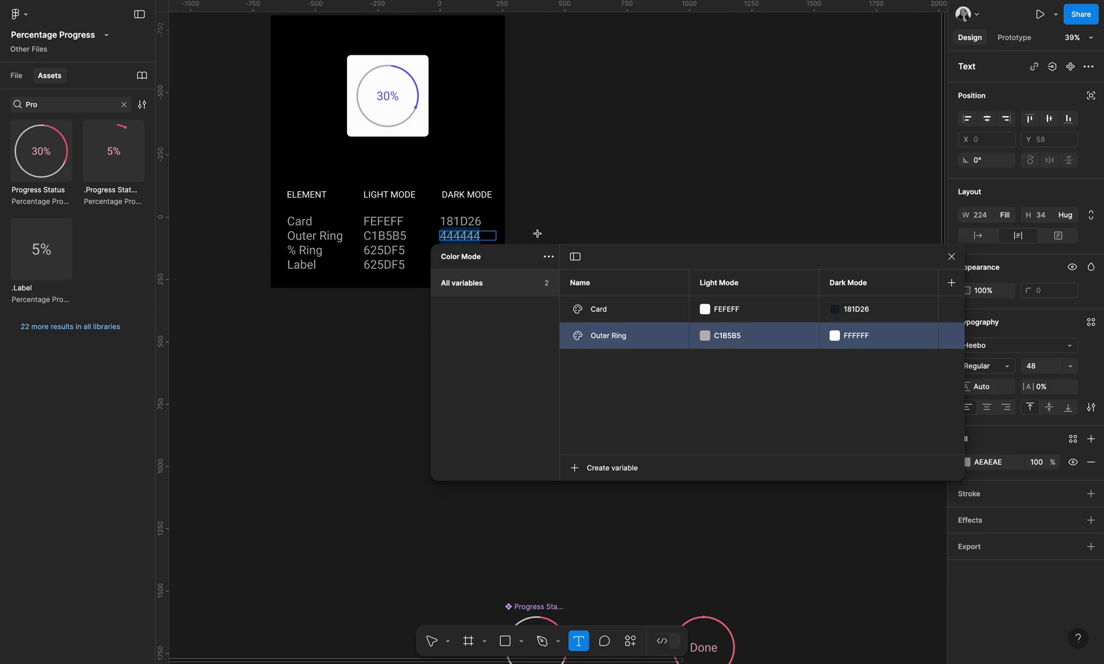
click(850, 336)
key(ctrl+v)
Create a third colour variable and name it % Ring
click(612, 469)
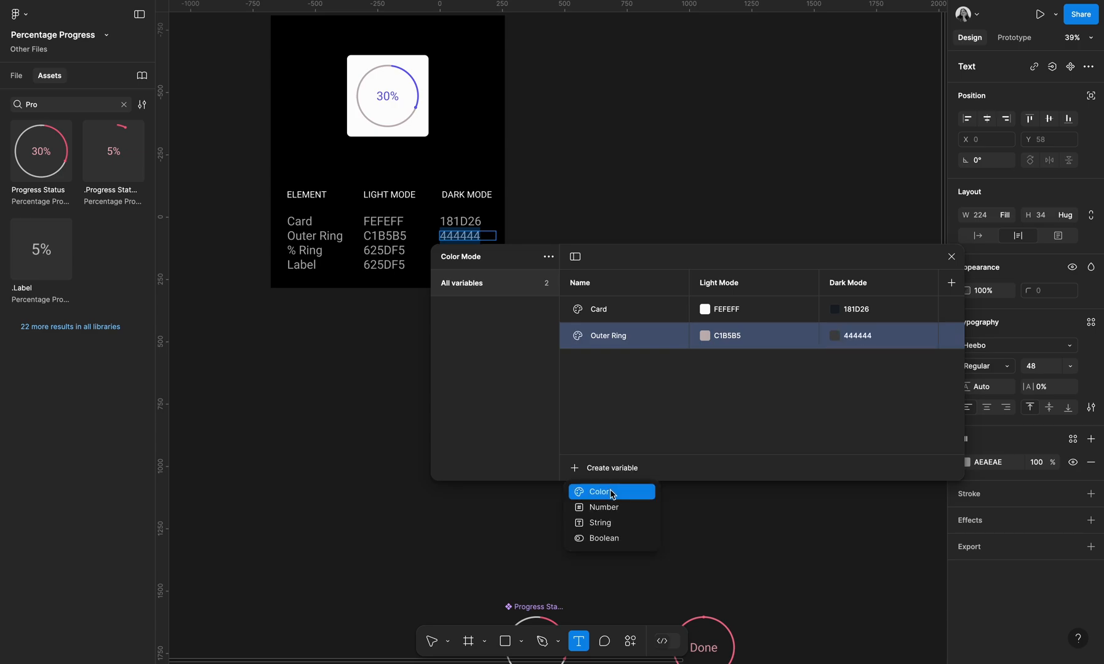
click(612, 492)
click(316, 252)
key(ctrl+a)
key(ctrl+c)
double_click(620, 362)
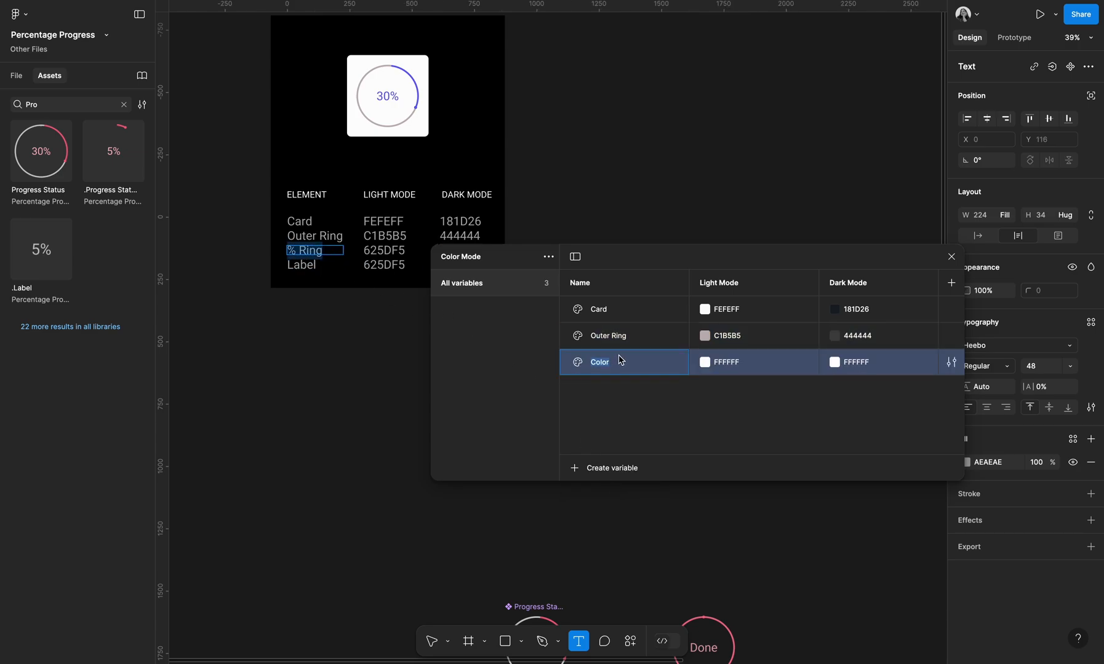
key(ctrl+v)
Set both the Light Mode and Dark Mode values of % Ring to 625DF5
click(384, 252)
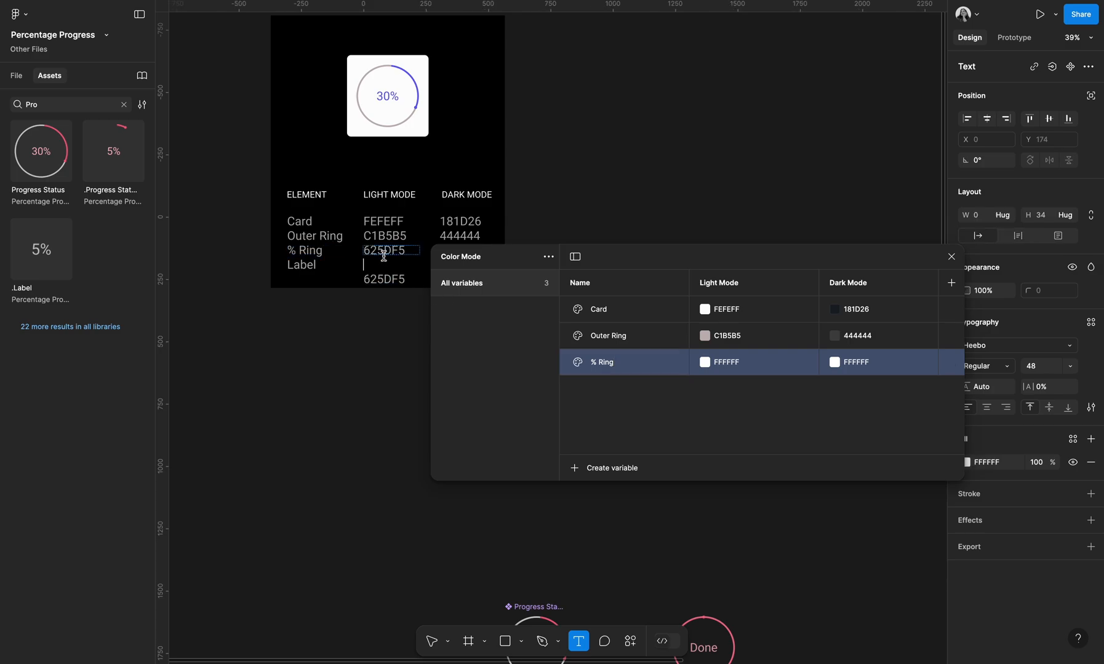
double_click(385, 253)
key(ctrl+c)
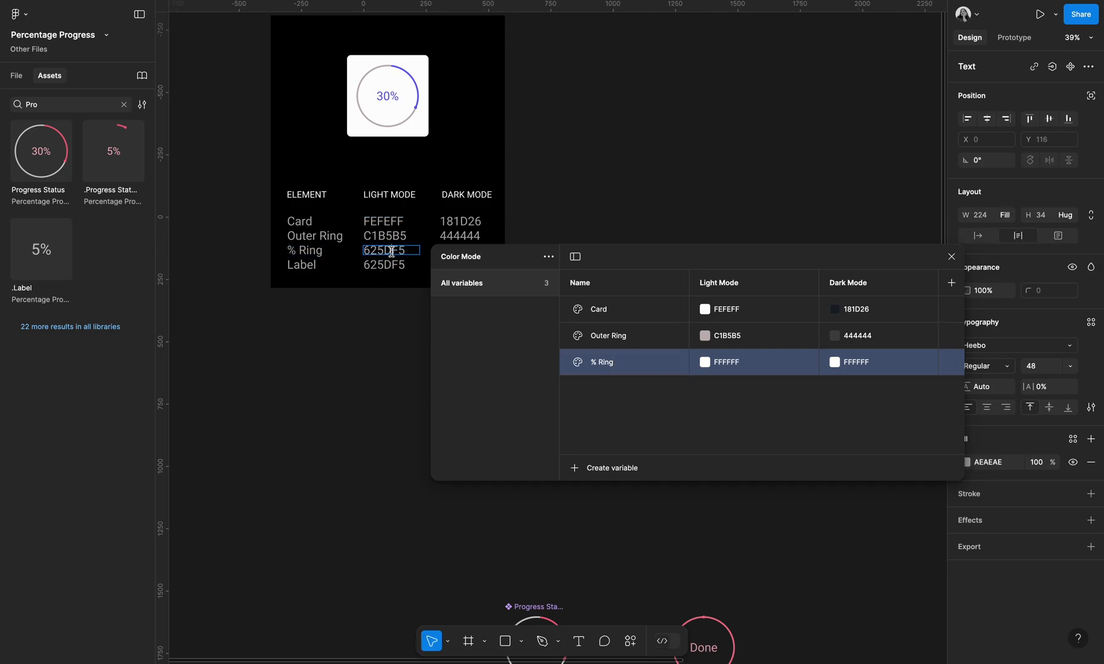
double_click(732, 363)
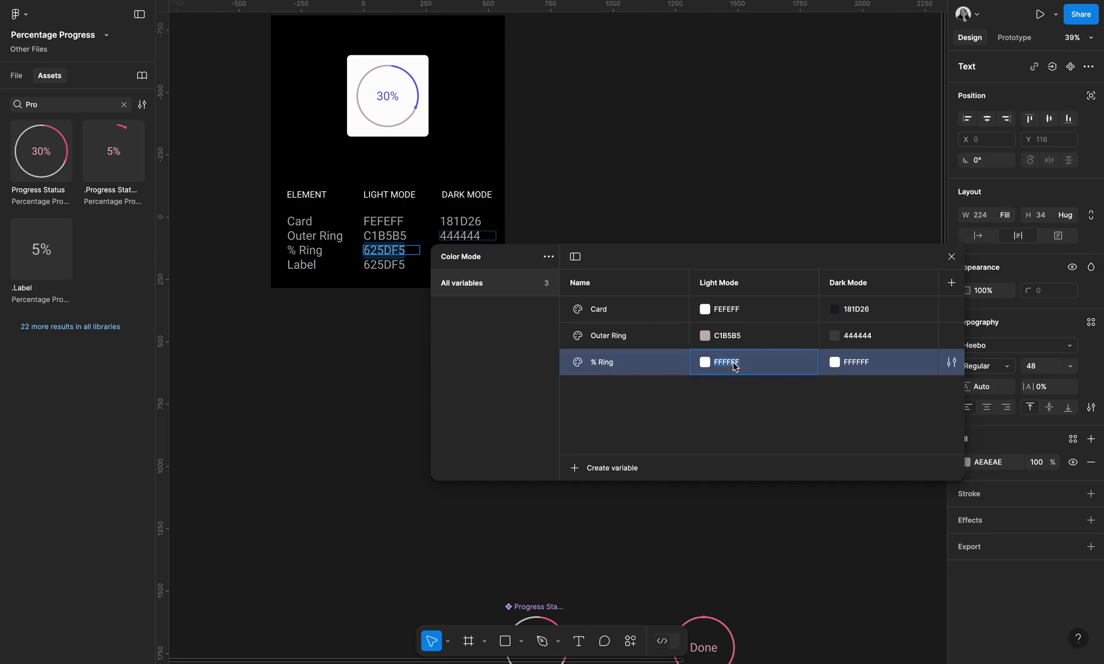
key(ctrl+v)
double_click(878, 366)
key(ctrl+v)
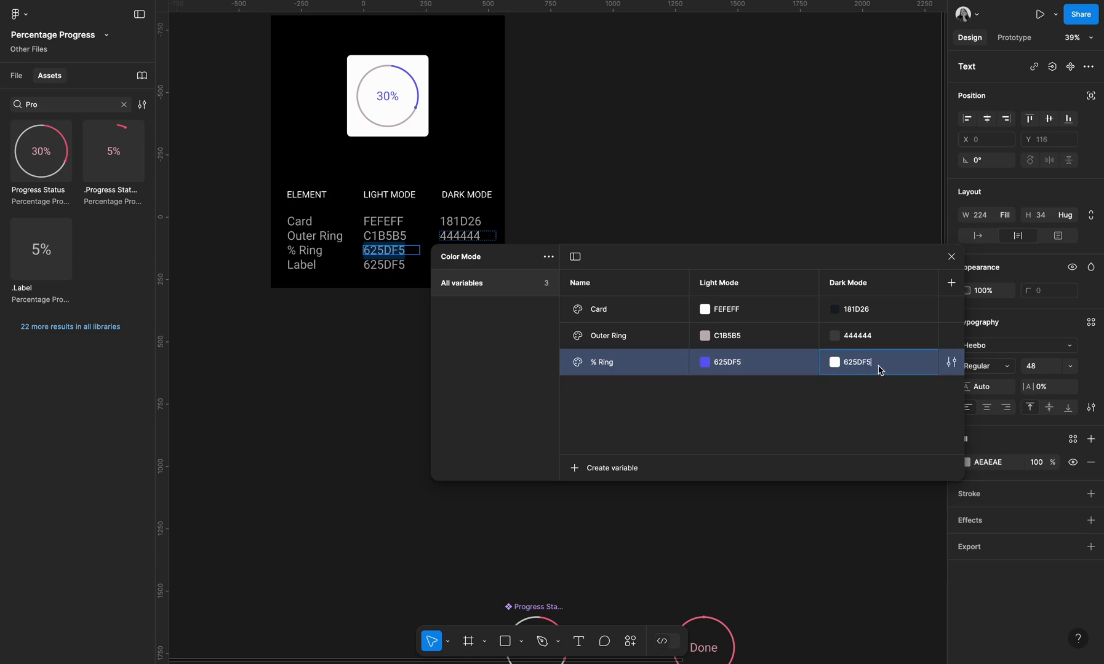
Duplicate the % Ring variable, rename the copy Label, and close the variables editor
right_click(665, 375)
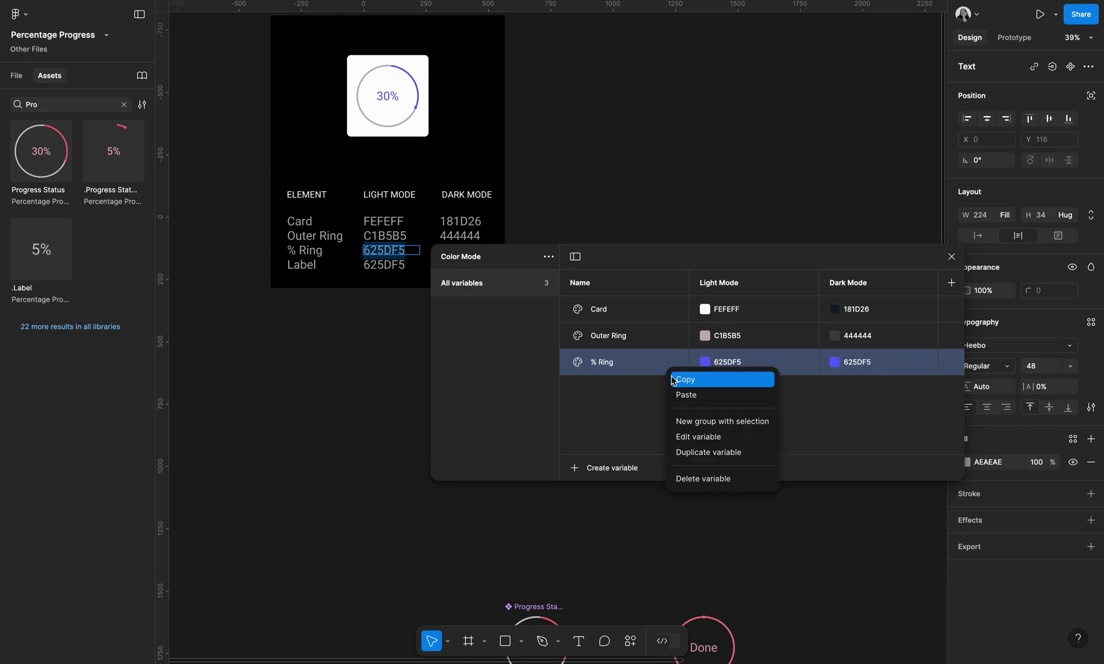
click(698, 451)
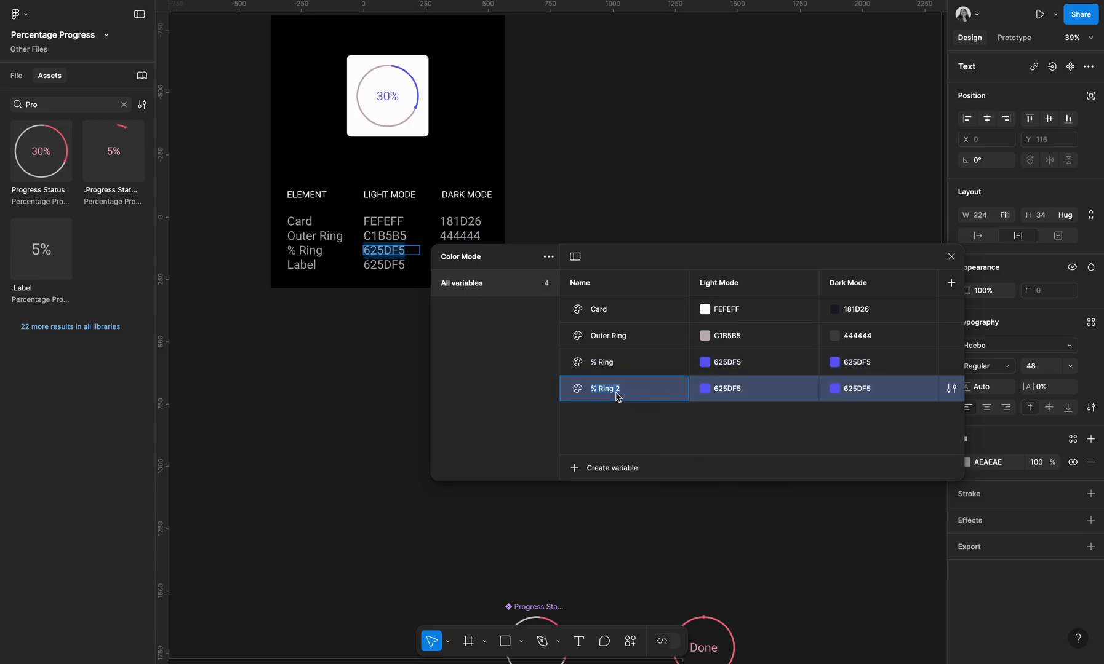
text(Label)
scroll(310, 214, down, 2)
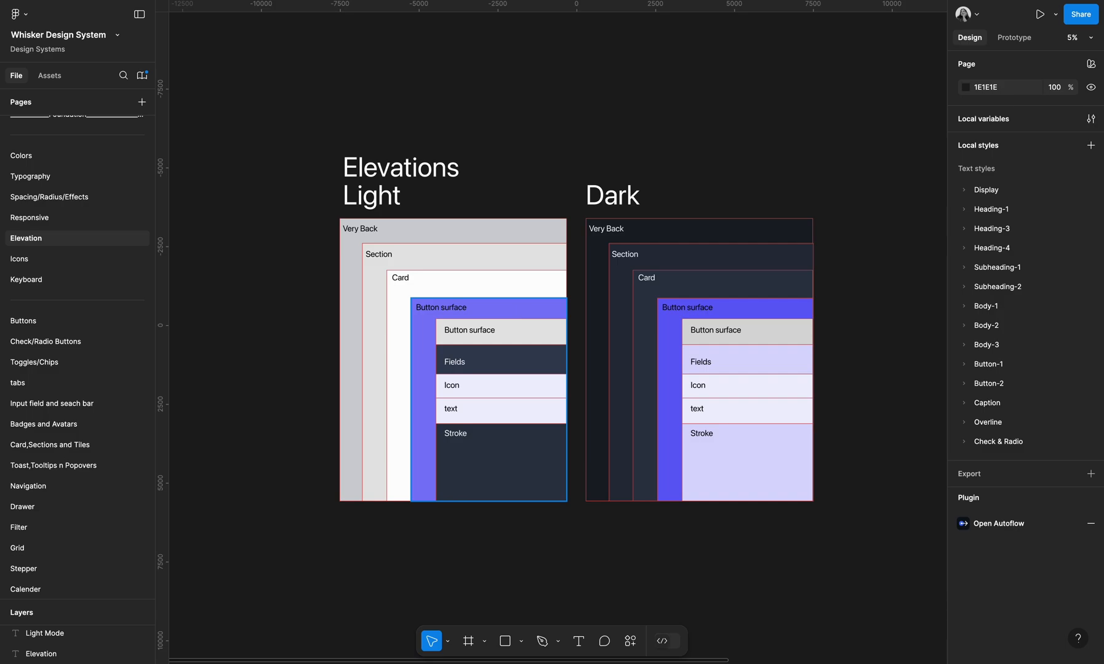
click(69, 157)
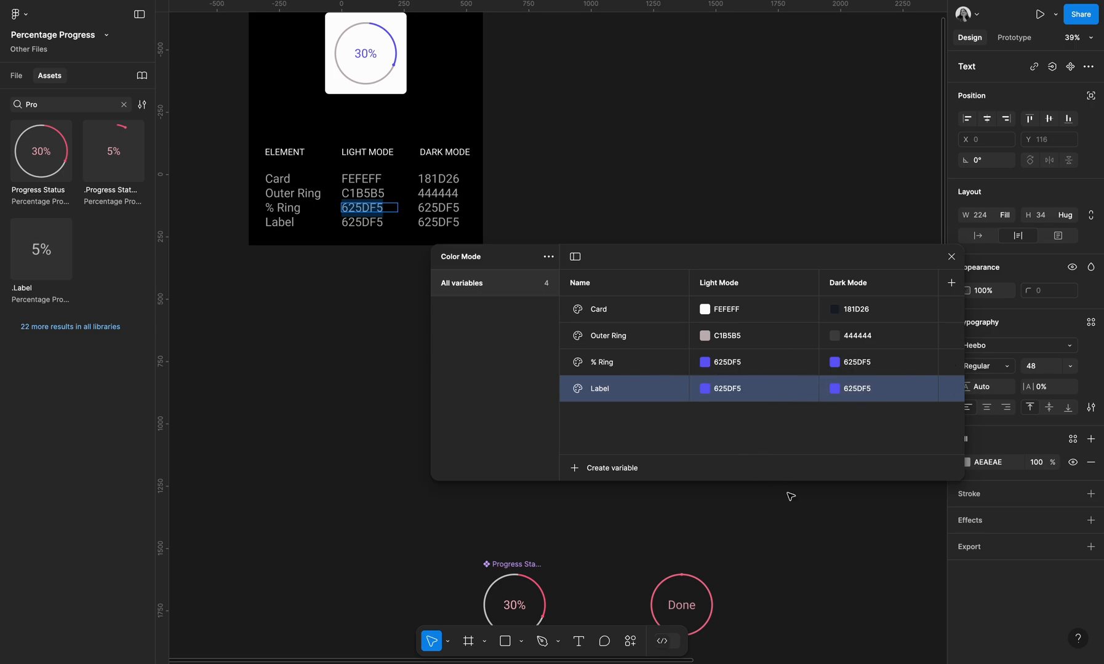
key(Escape)
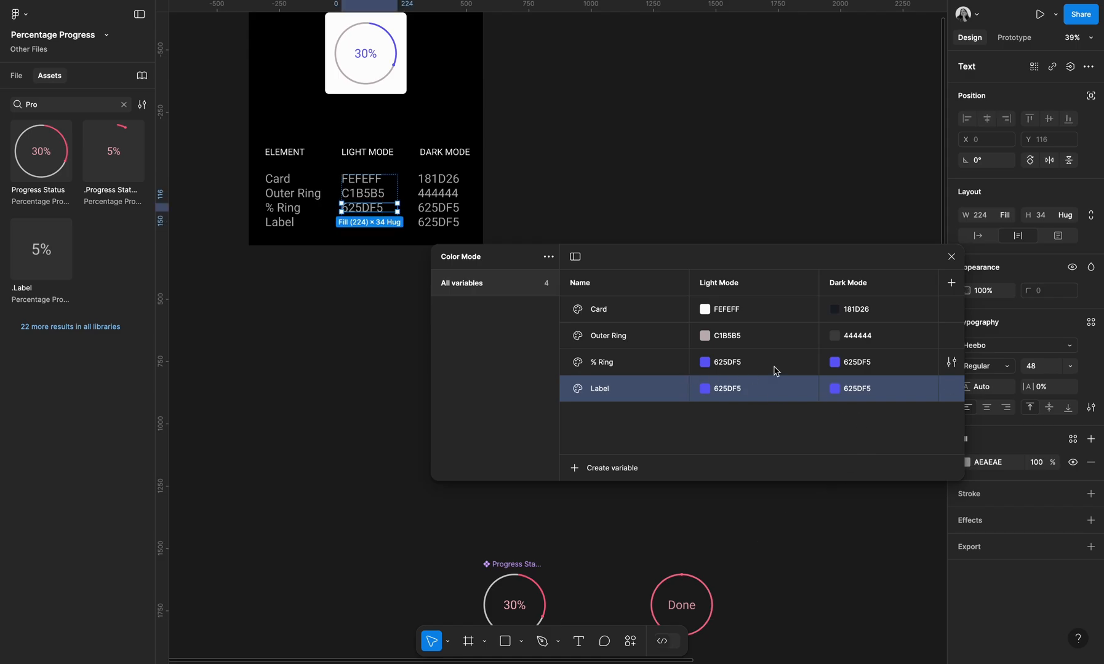
click(951, 256)
Bind the text fill of the .Label component to the Label colour variable
click(733, 317)
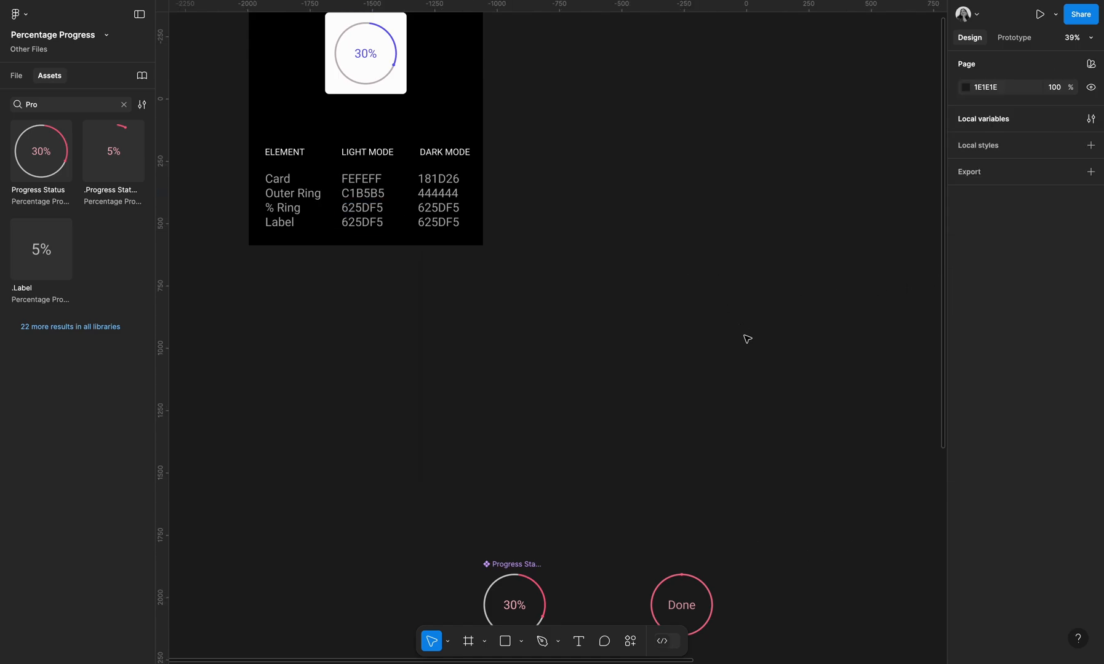
scroll(746, 339, down, 8)
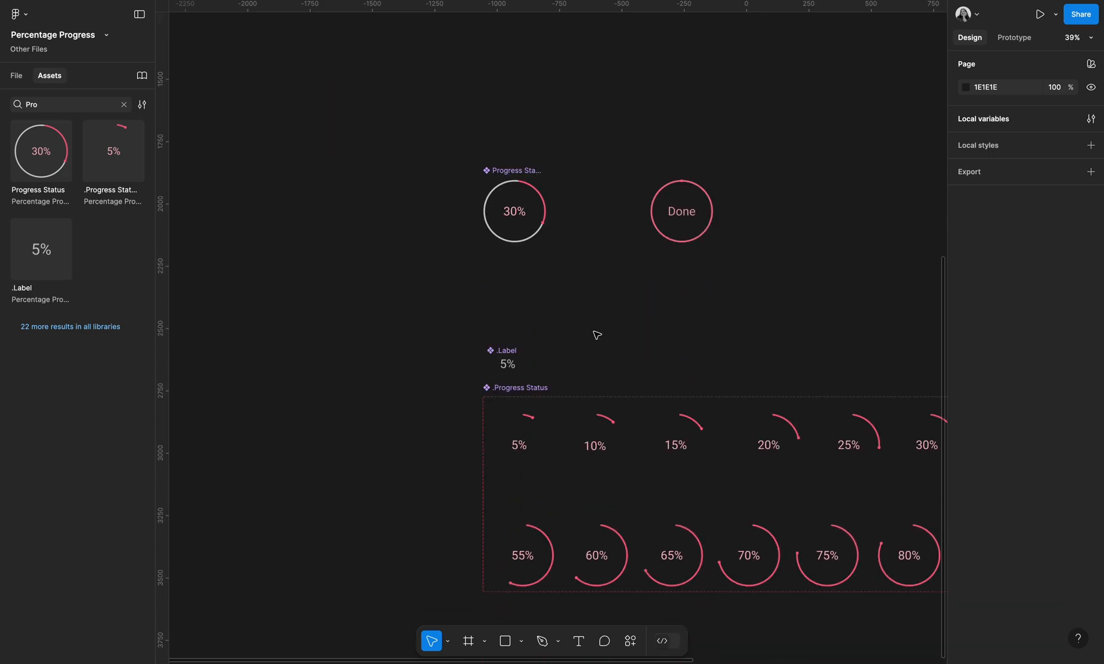
click(514, 238)
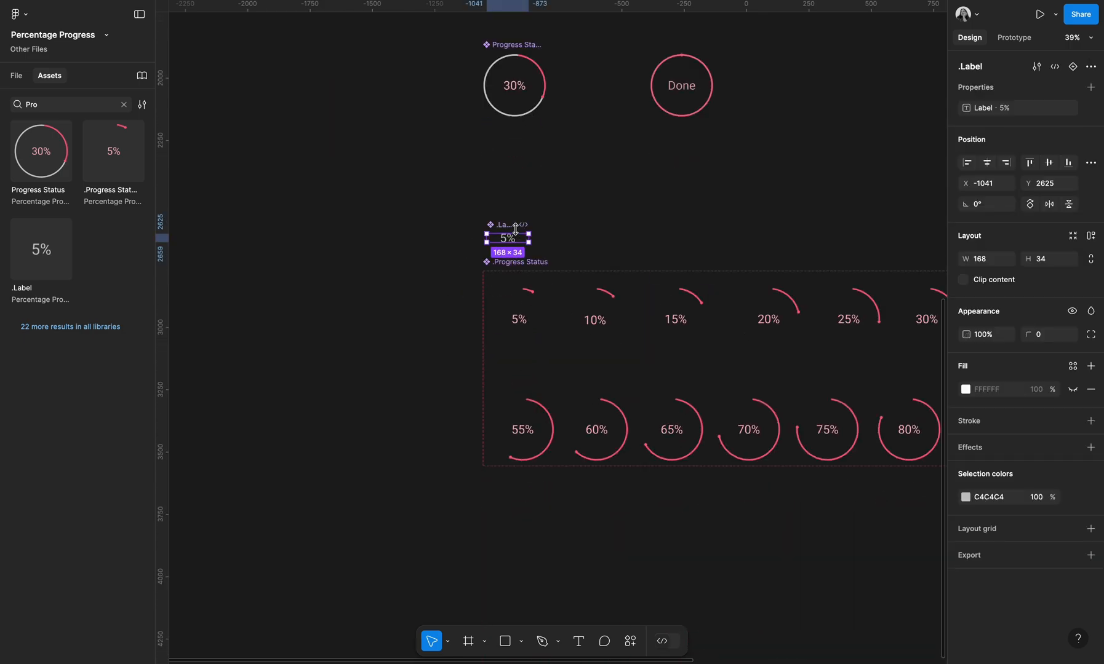
click(729, 237)
click(1090, 119)
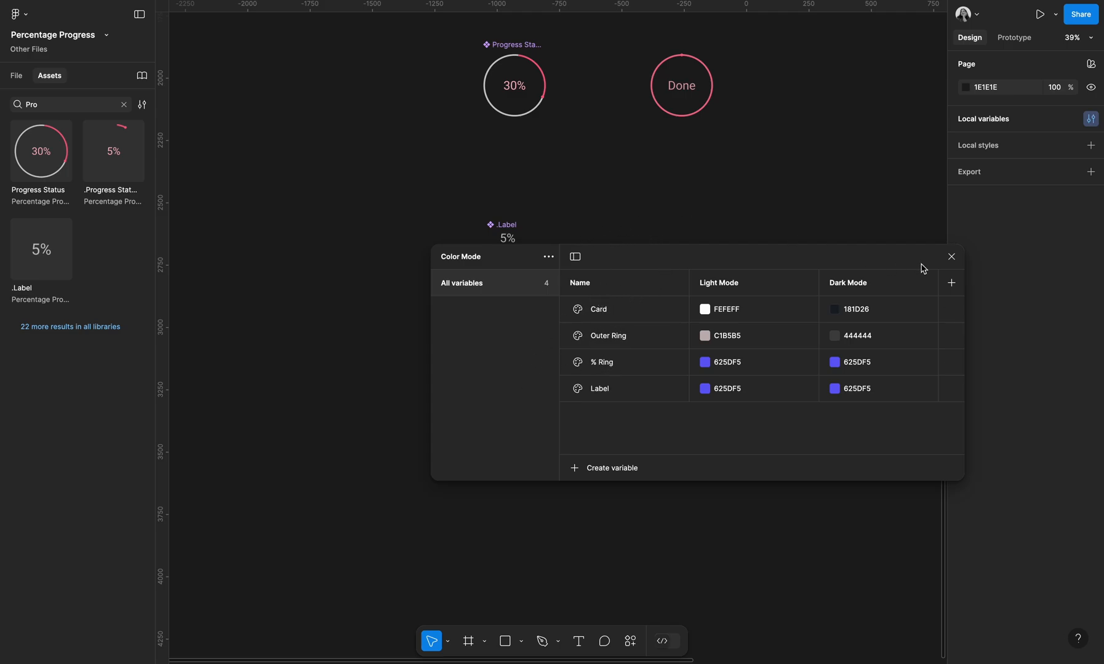
click(951, 257)
click(515, 235)
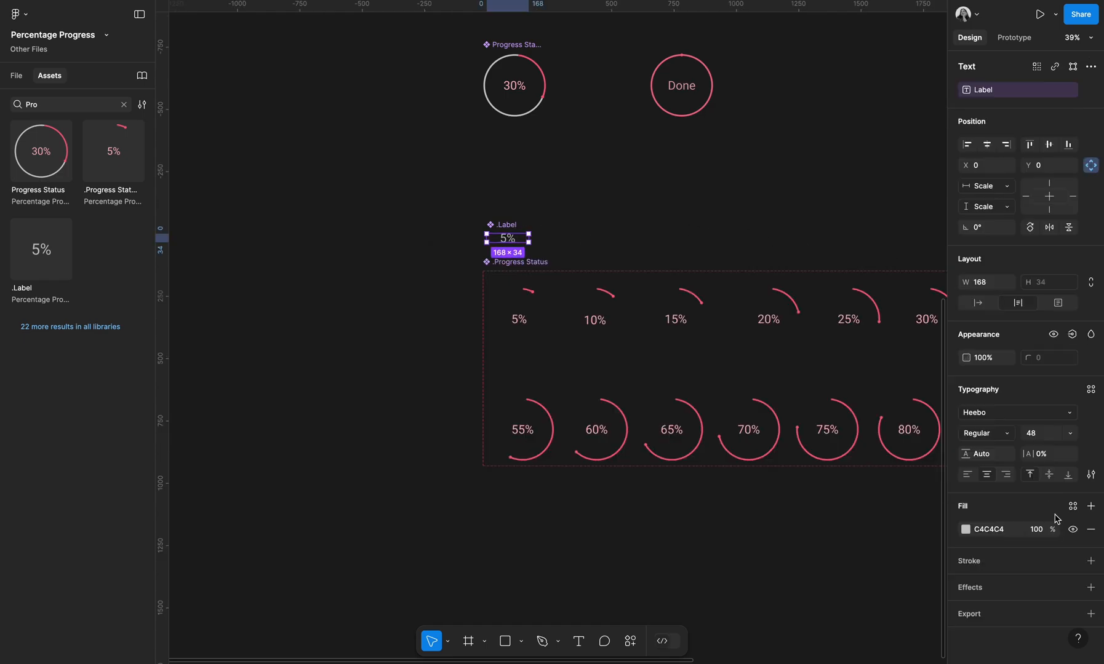
click(1073, 506)
click(849, 577)
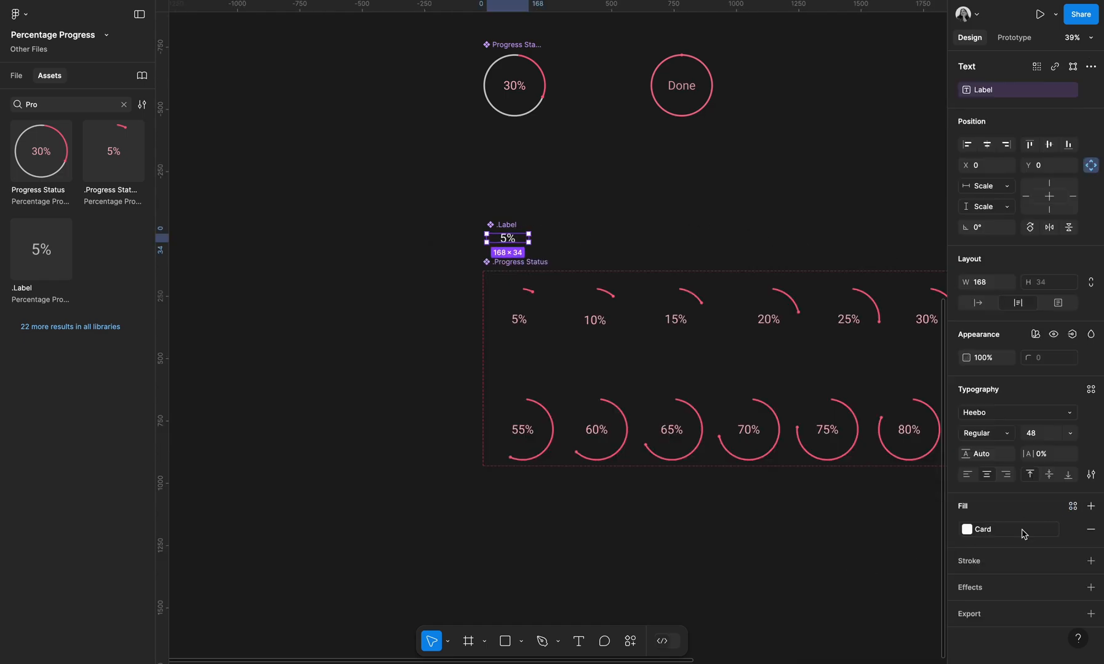
click(1072, 505)
click(859, 636)
click(653, 254)
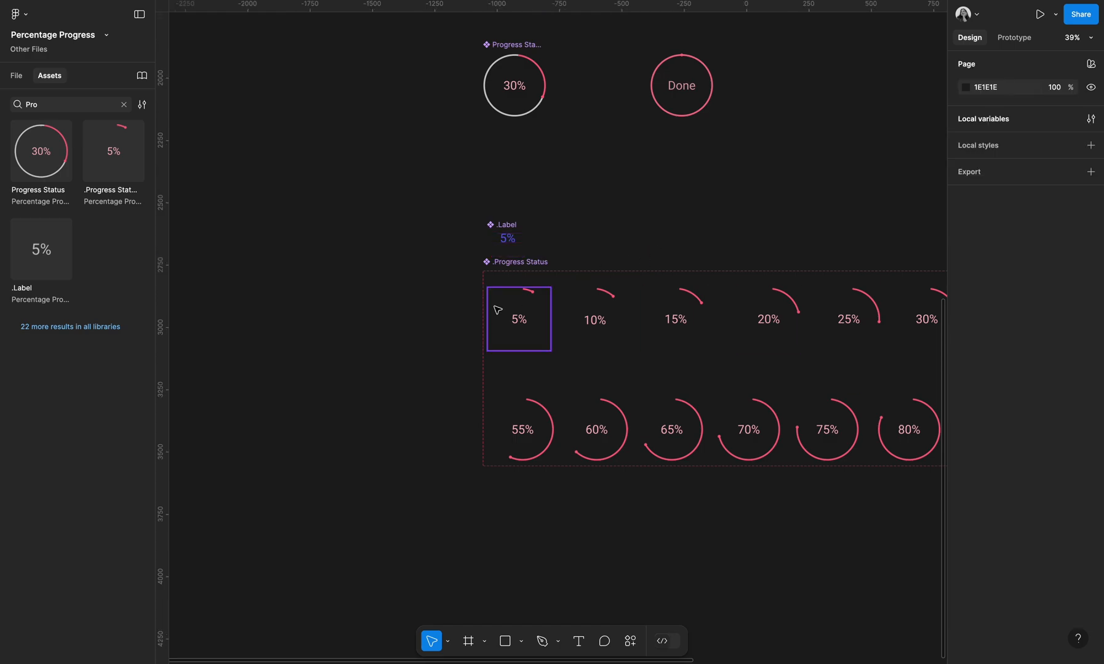
Bind the pink label colour across the .Progress Status component set to the Label variable
click(557, 262)
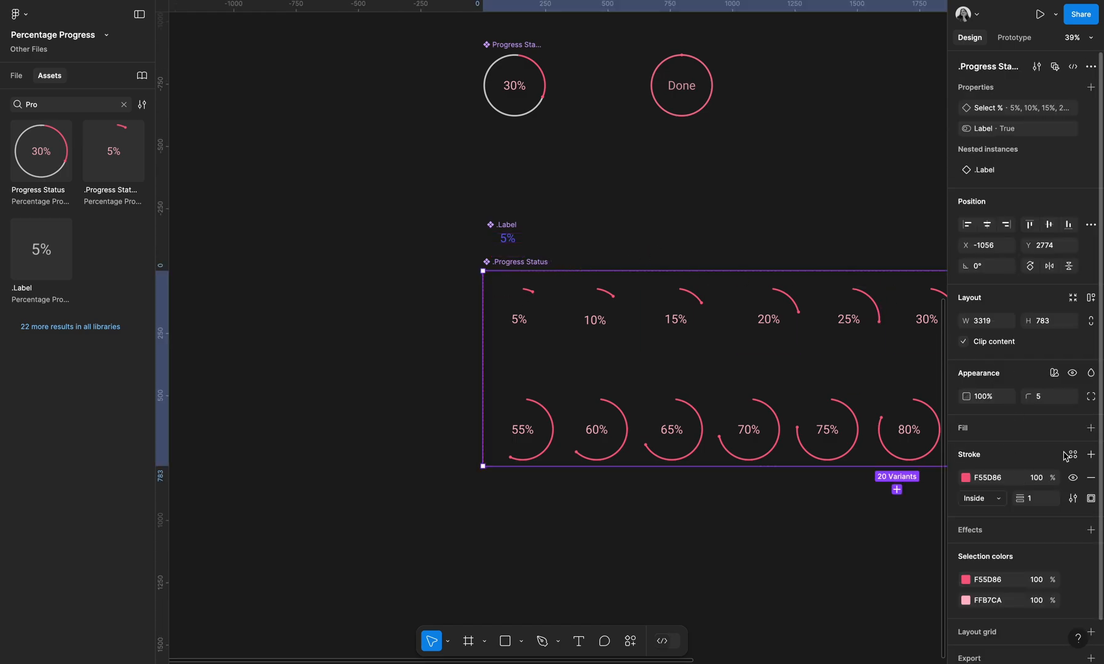
click(1073, 601)
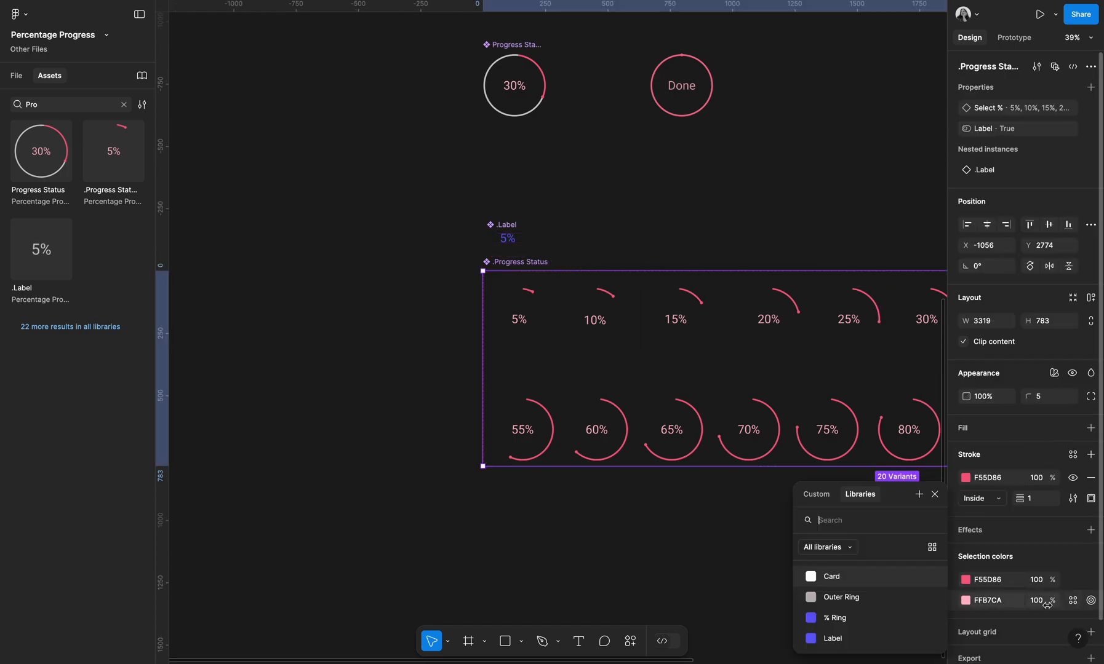
click(849, 643)
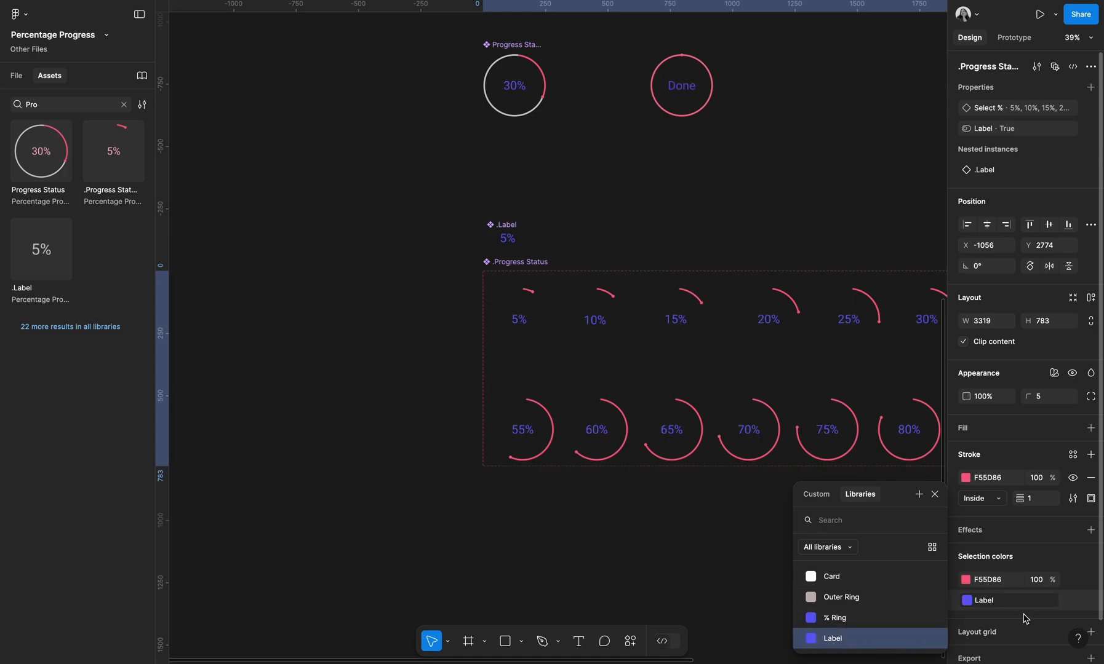
key(Escape)
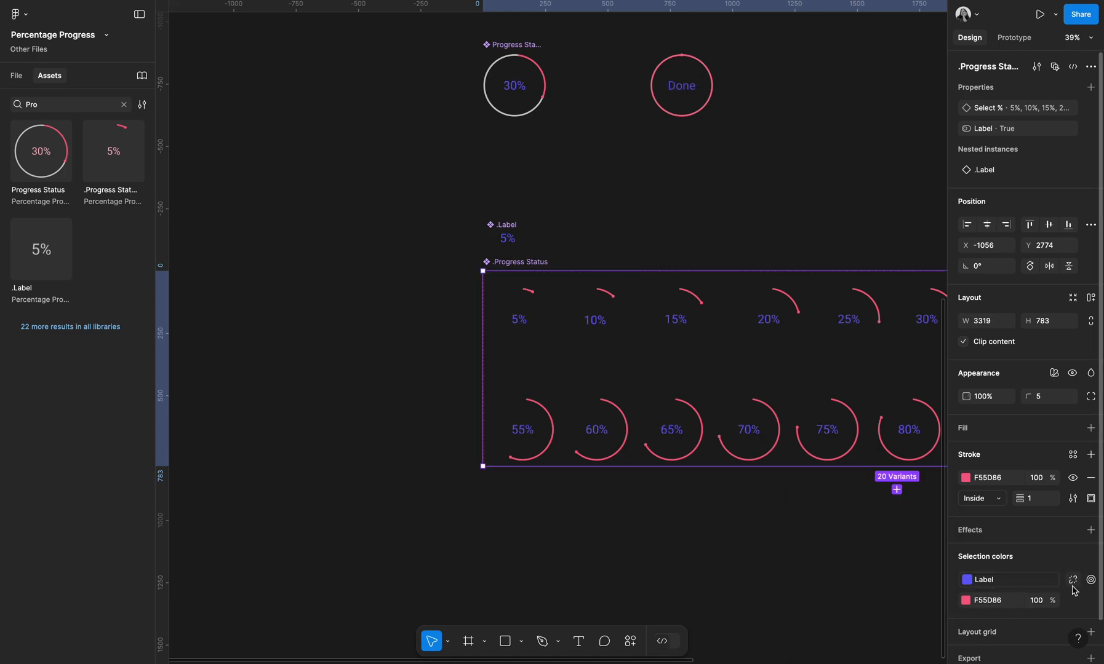
Bind the ring stroke colour of the .Progress Status variants to the % Ring variable
click(1073, 601)
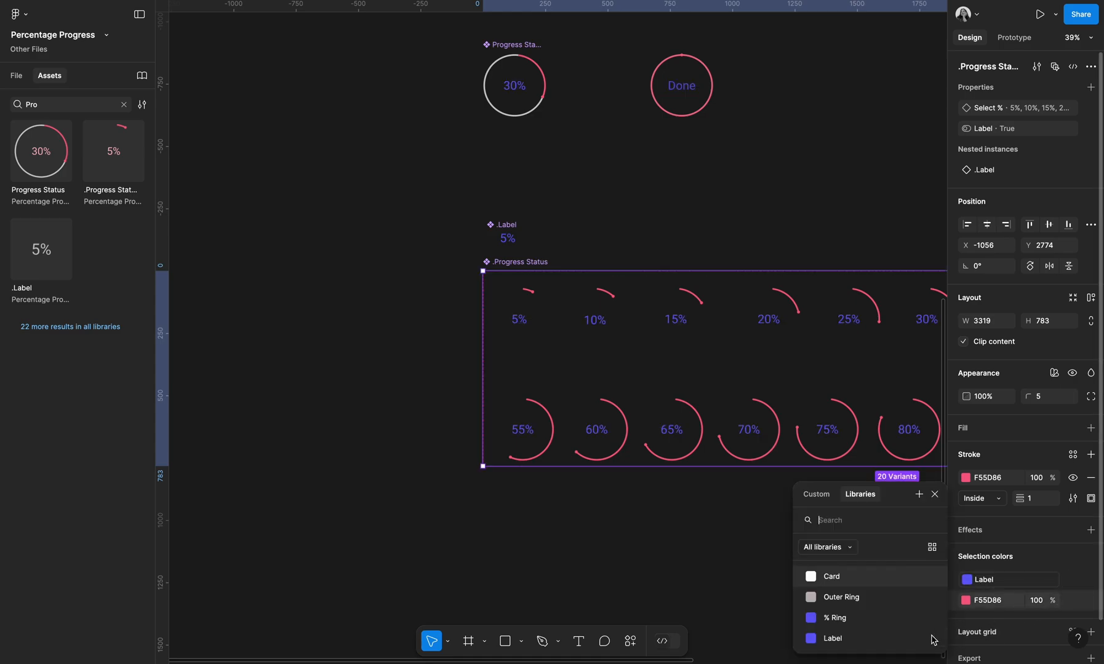
click(902, 620)
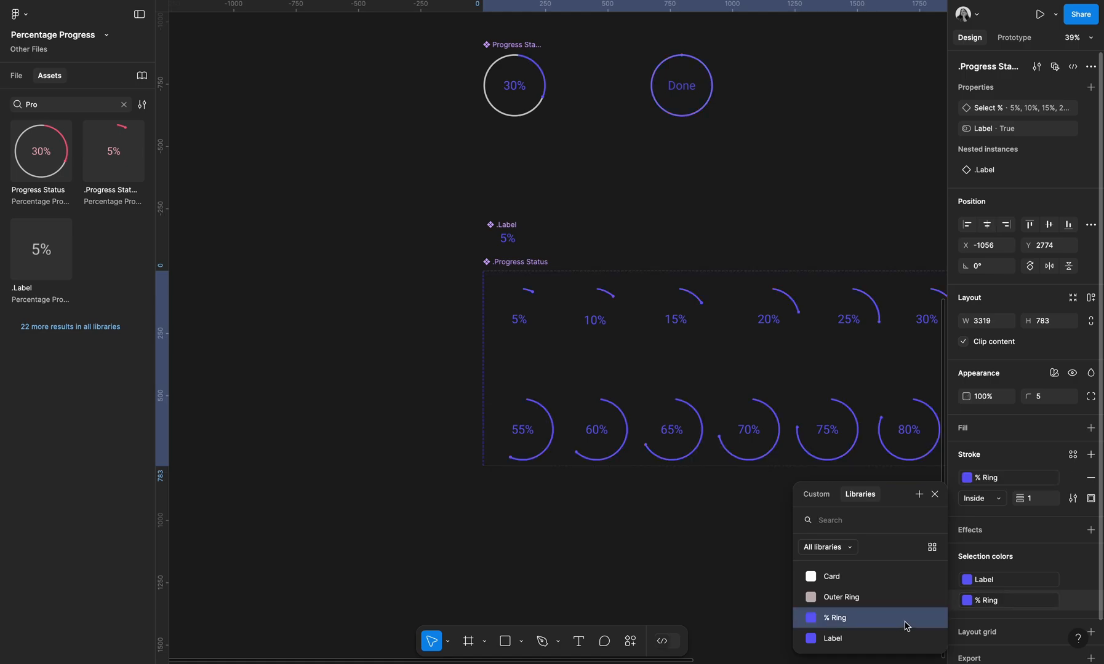
click(712, 563)
scroll(513, 211, up, 3)
scroll(513, 210, right, 3)
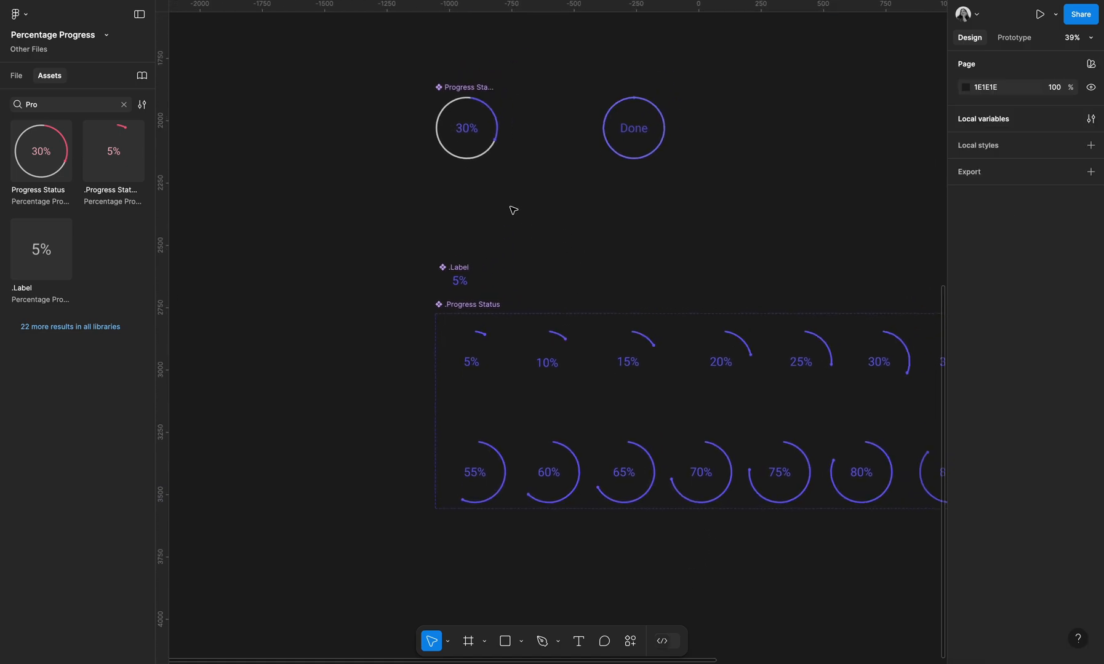
Bind the grey outer ring colour of the Progress Status component to the Outer Ring variable
click(443, 123)
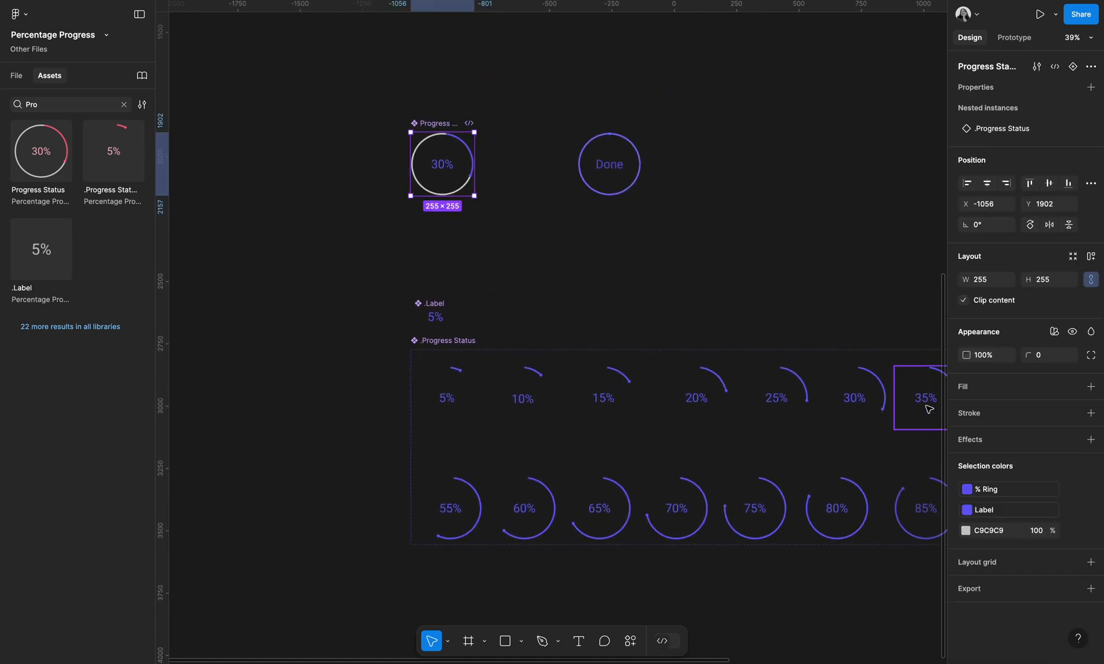
click(1073, 533)
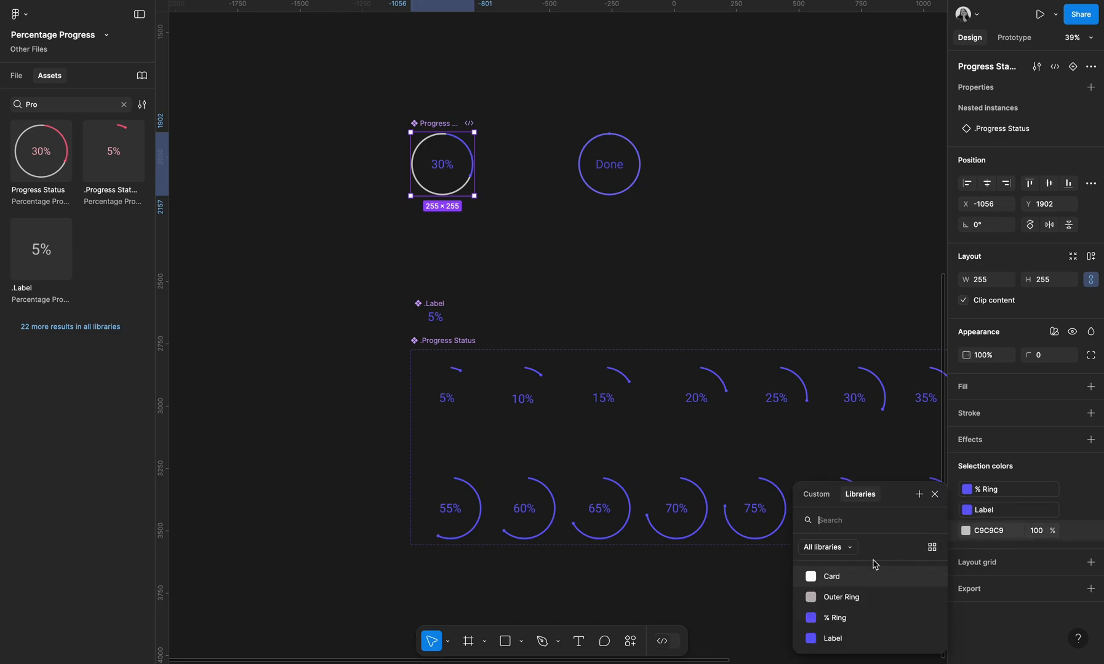
click(866, 607)
click(823, 303)
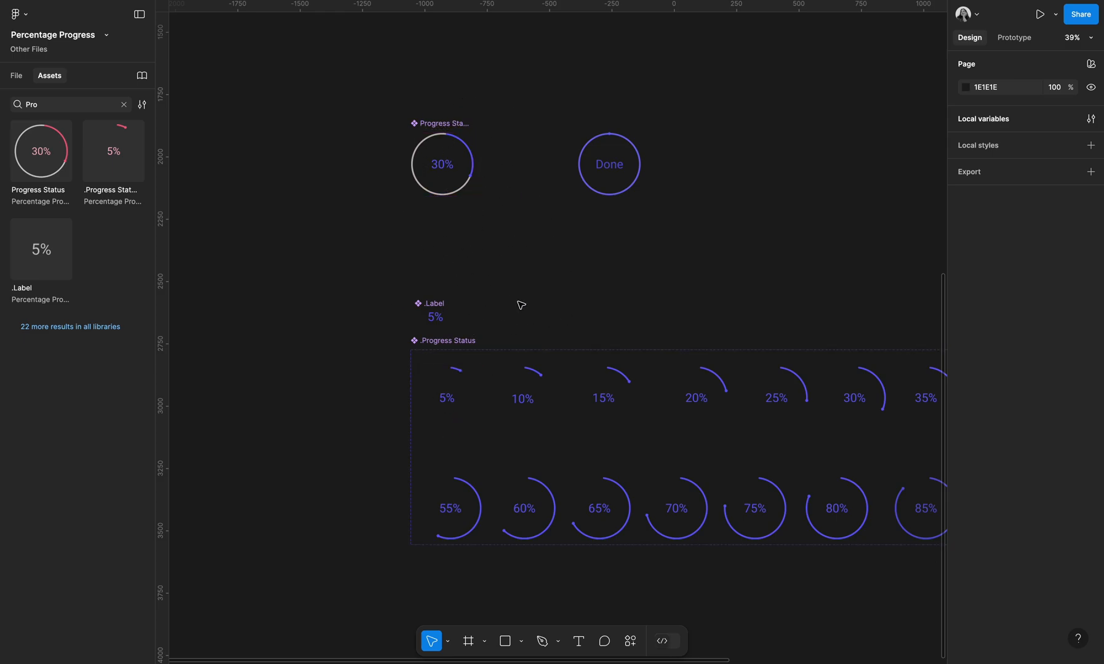
Draw a new frame above the progress components and set its size to 300 × 300
scroll(596, 308, up, 5)
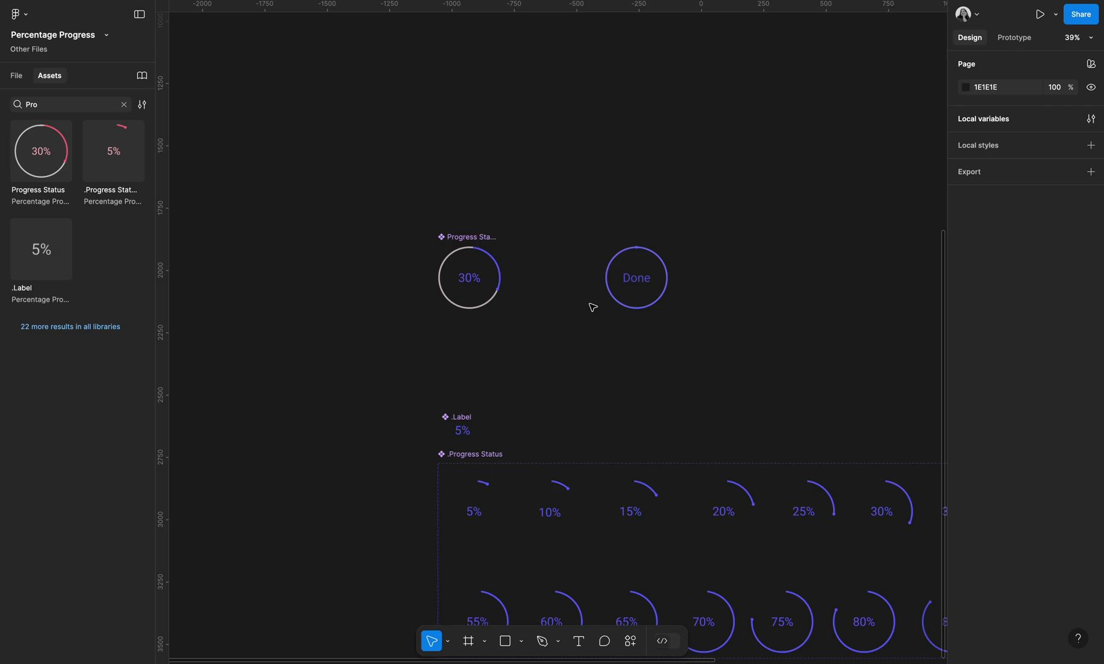
click(625, 334)
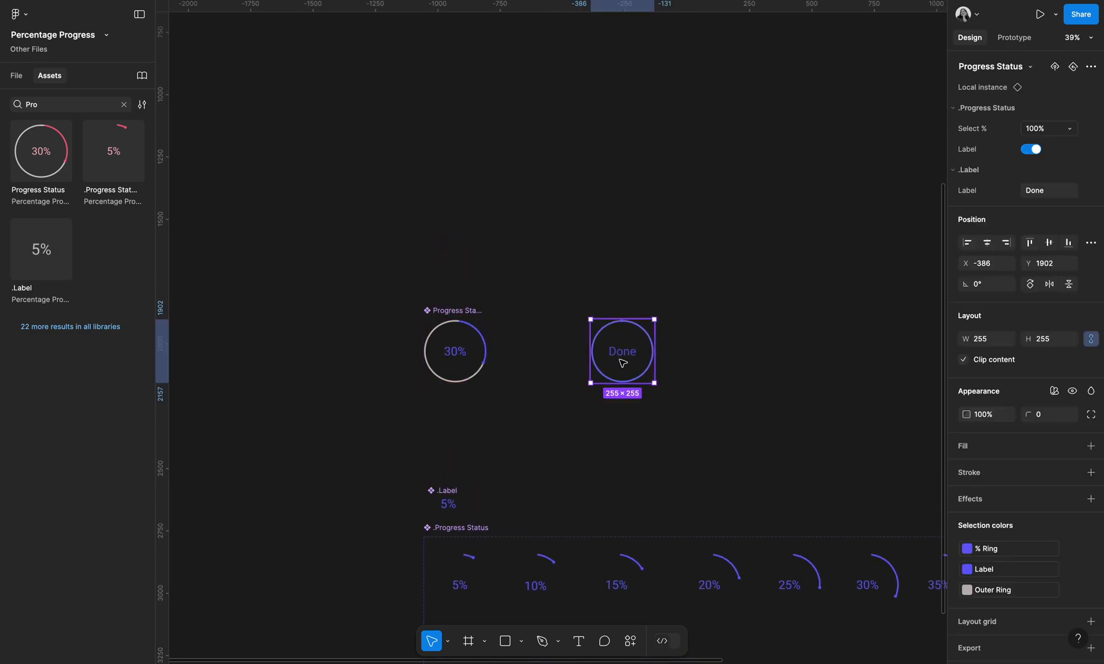
scroll(636, 361, up, 4)
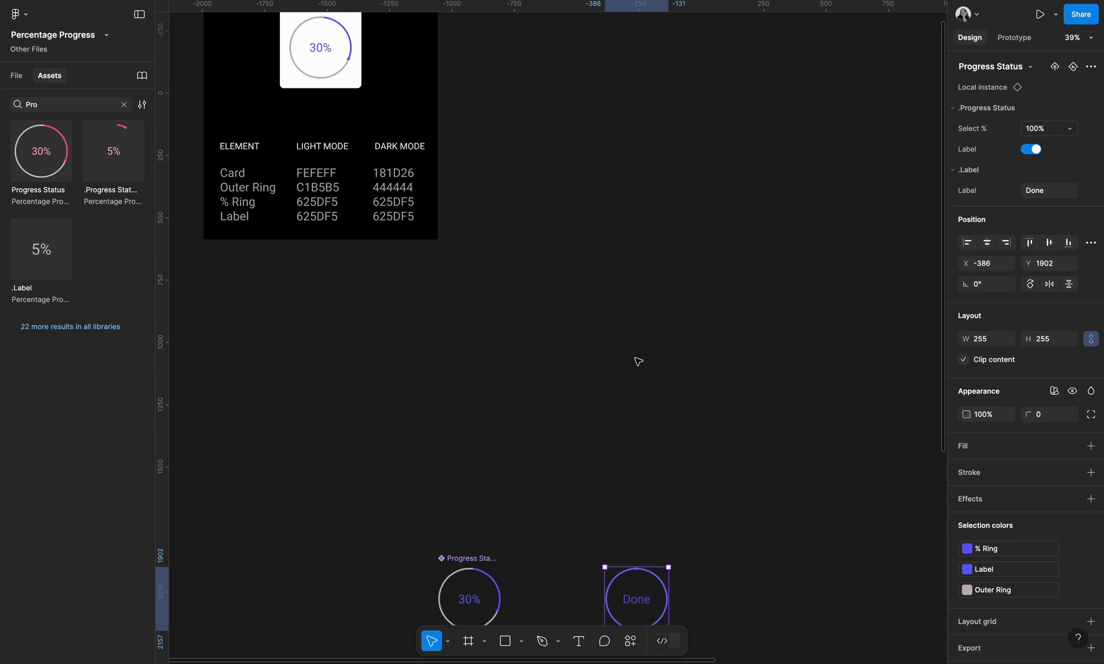
scroll(586, 291, down, 3)
scroll(591, 274, down, 3)
scroll(572, 267, down, 3)
scroll(571, 267, right, 2)
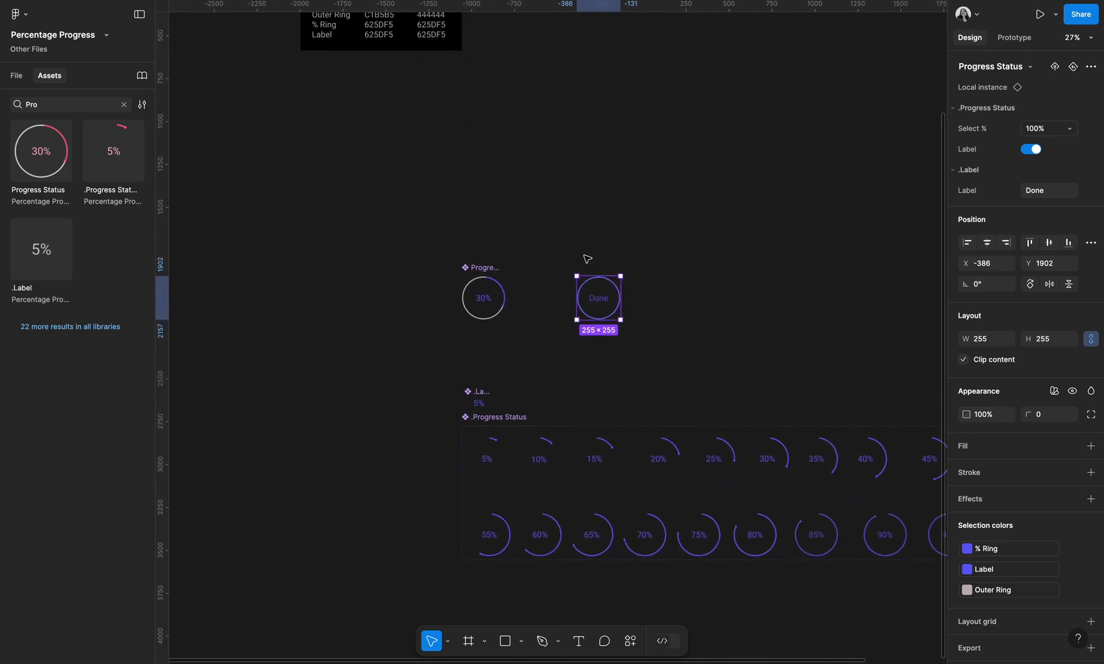
key(f)
mouse_move(564, 180)
mouse_down()
mouse_move(683, 261)
mouse_move(685, 301)
mouse_up()
click(988, 216)
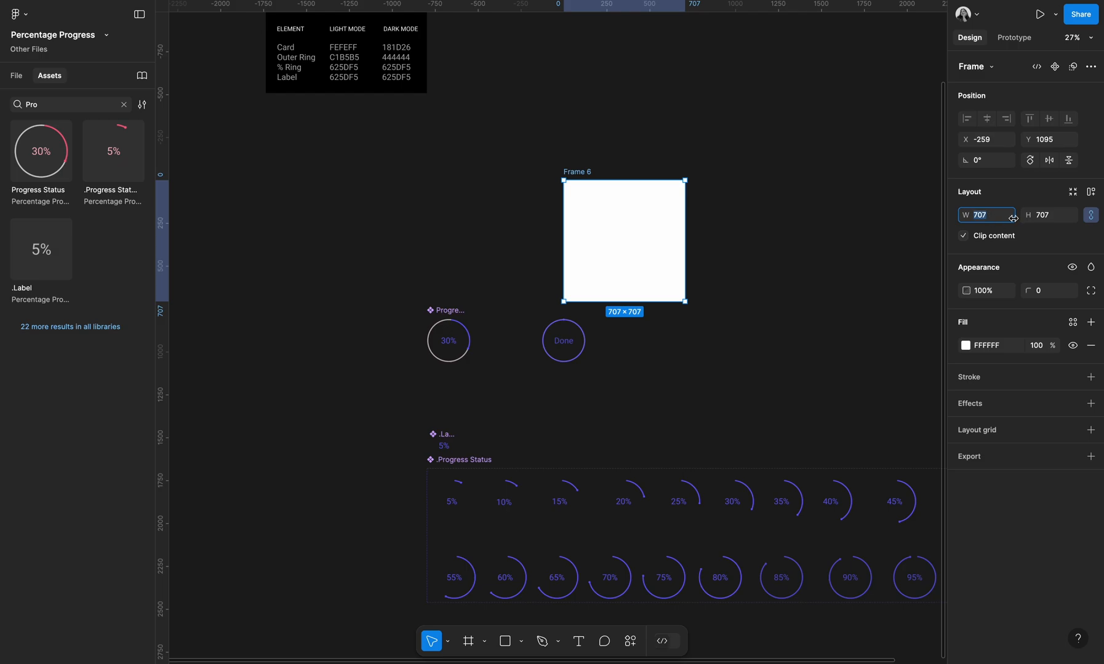
key(Return)
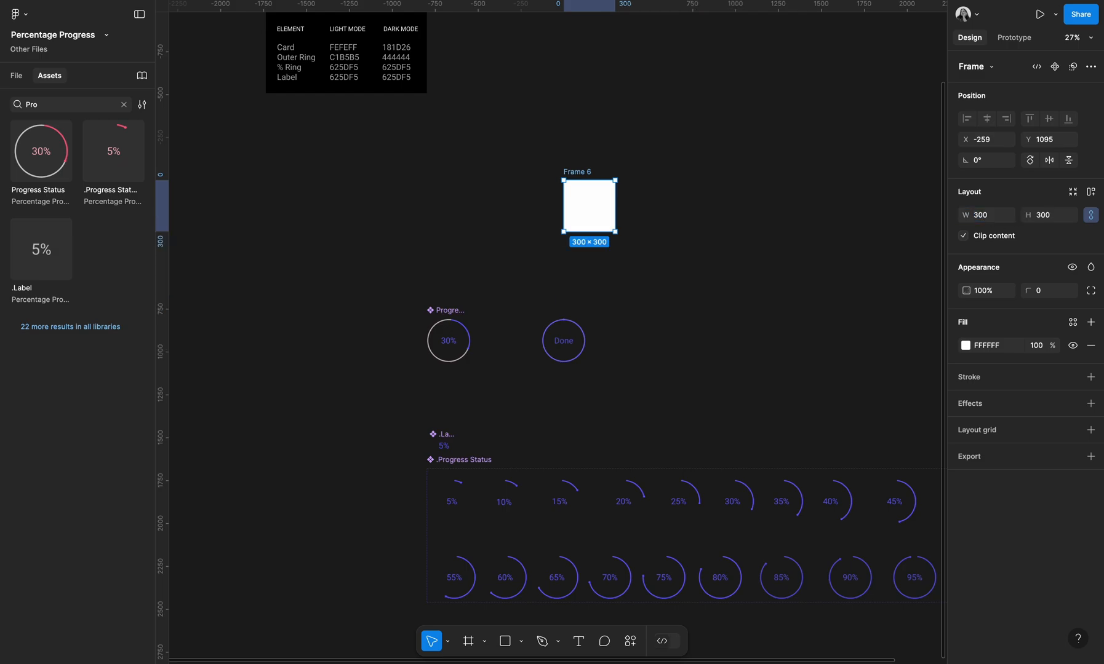
Rename the new frame Light Mode
scroll(606, 311, up, 5)
click(546, 374)
drag(546, 374, 482, 313)
scroll(560, 265, up, 6)
click(560, 265)
double_click(551, 226)
text(Light Mode)
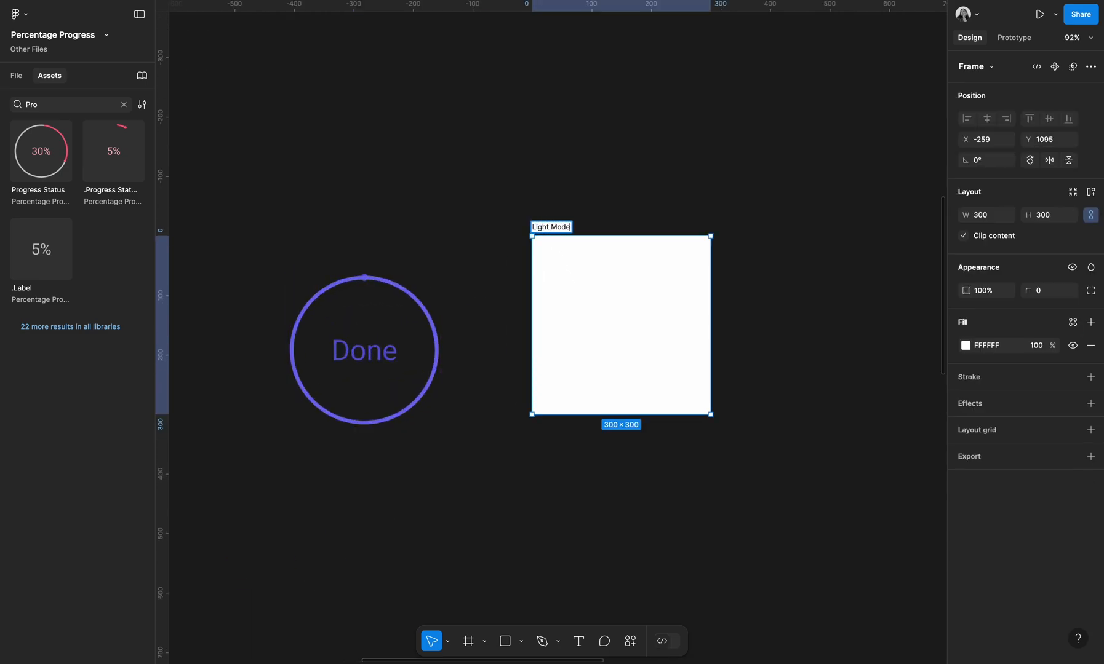
key(Return)
Duplicate the Light Mode frame to its right and rename the copy Dark Mode
click(588, 194)
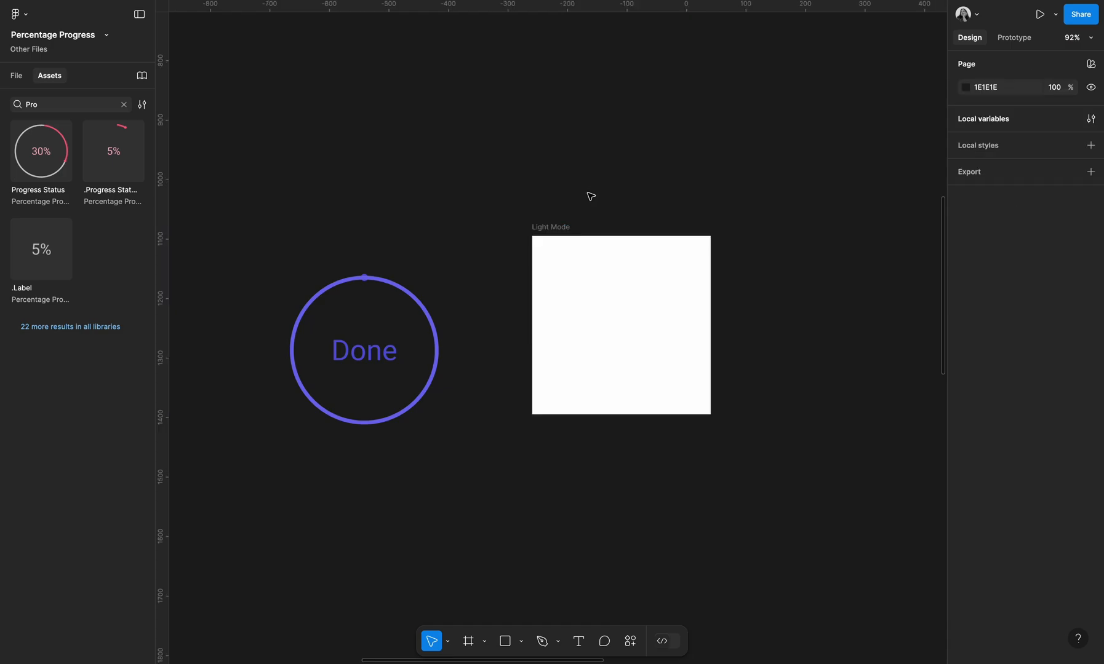
drag(558, 229, 763, 236)
double_click(760, 227)
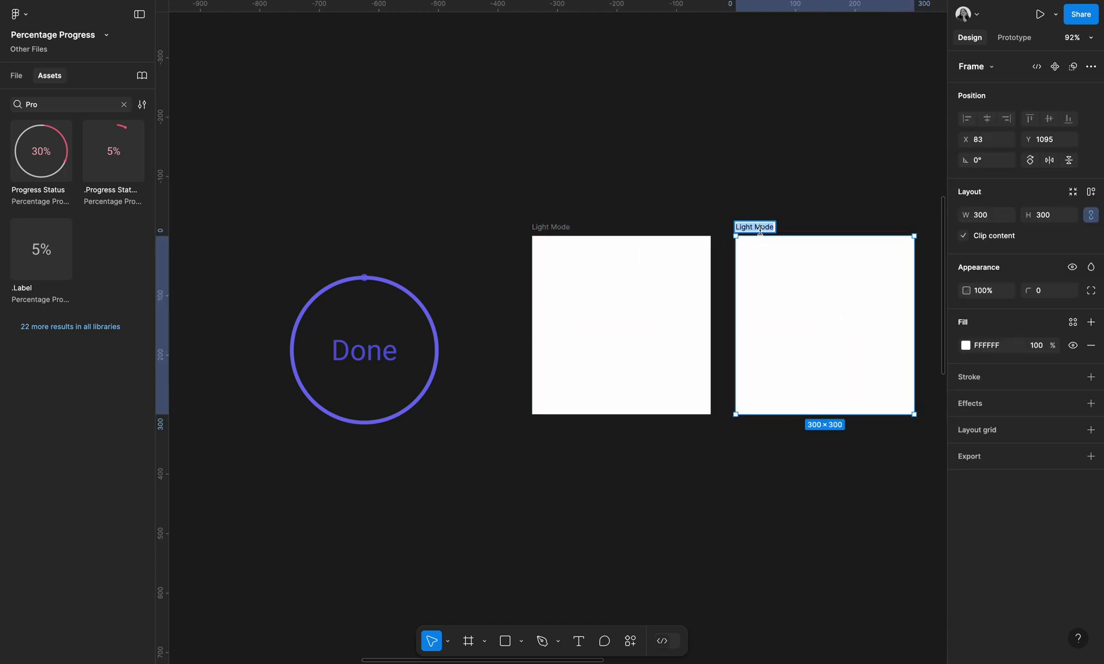
click(754, 226)
key(alt+shift+Left)
text(Dark)
key(Return)
Bind the fills of both the Light Mode and Dark Mode frames to the Card variable
drag(496, 233, 536, 277)
click(552, 153)
click(564, 232)
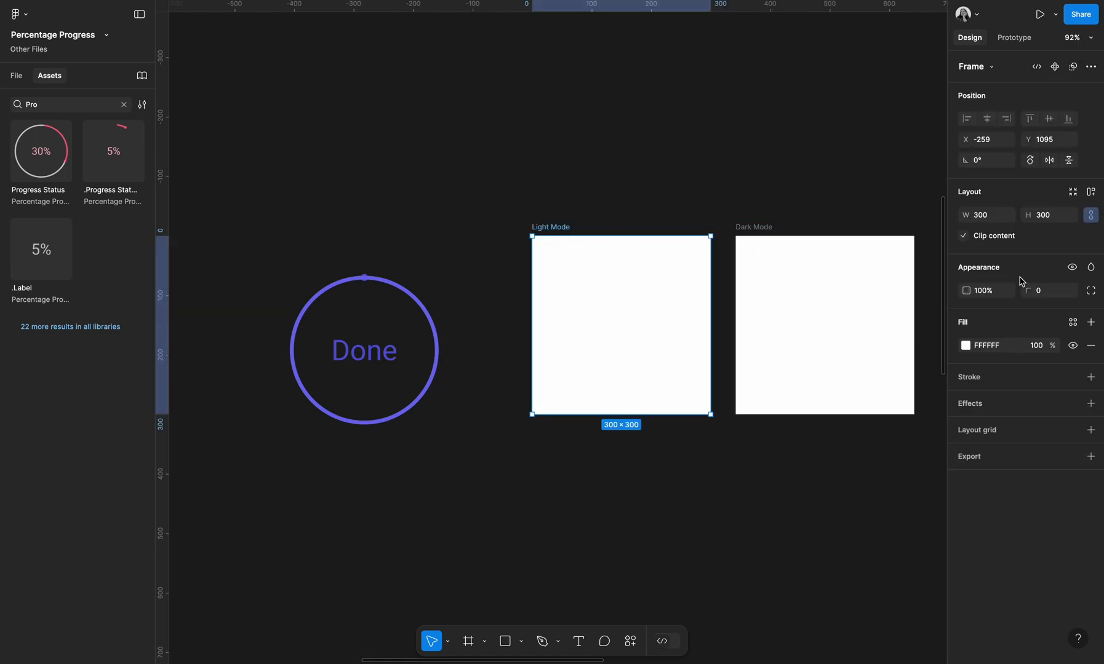
click(1072, 323)
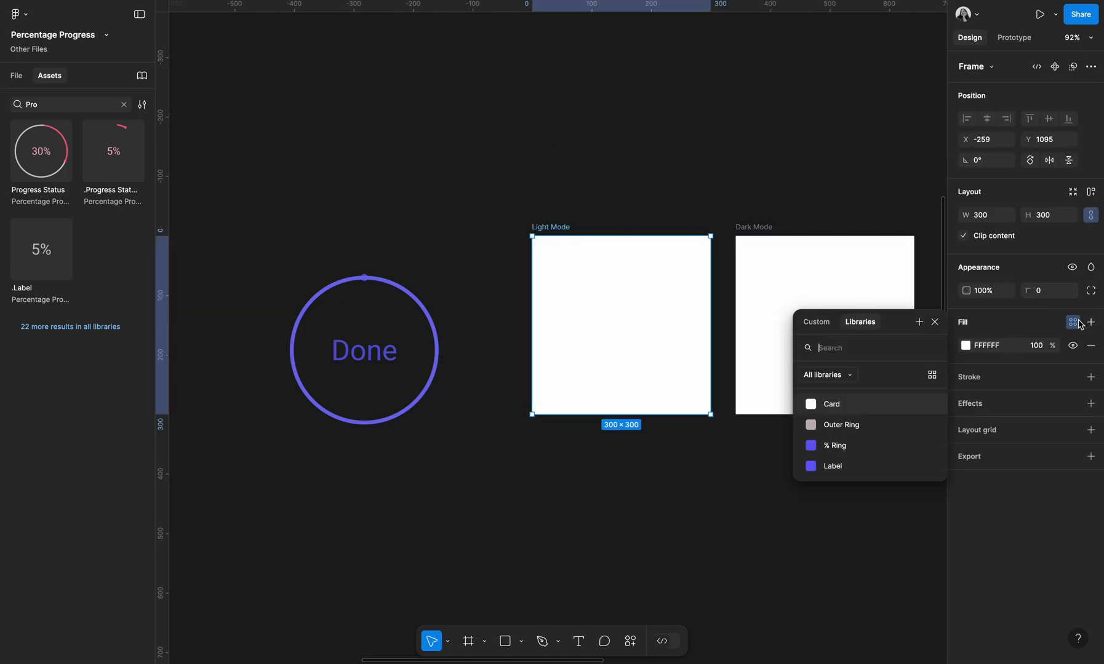
click(862, 409)
click(818, 333)
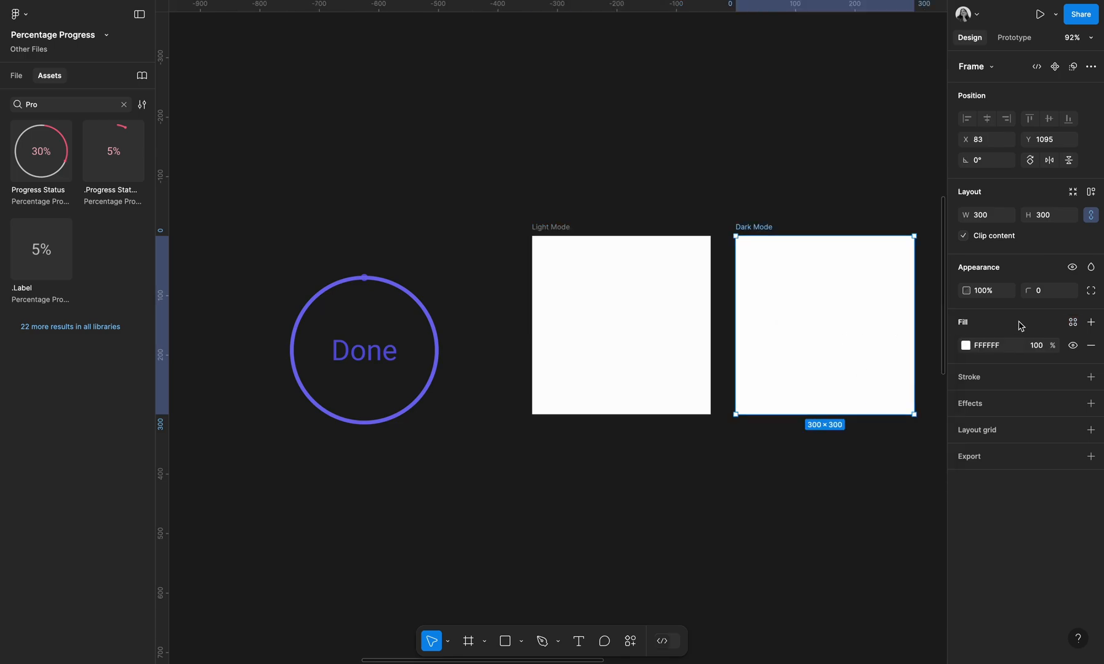
click(1072, 323)
click(831, 405)
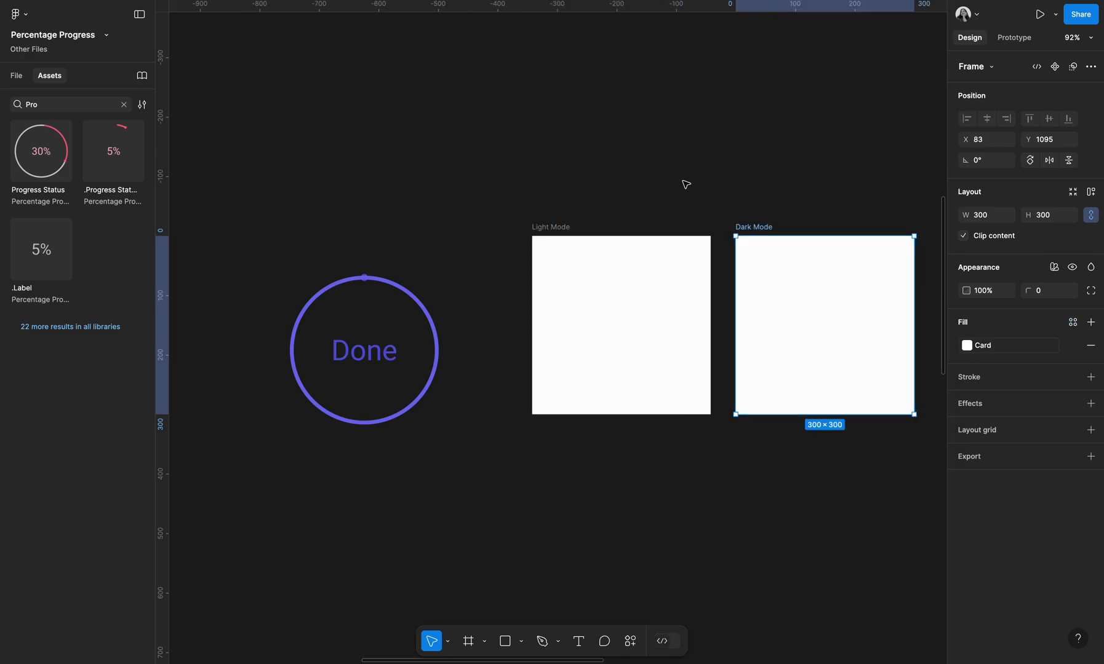
click(579, 174)
Set the Light Mode frame's colour mode to Light Mode
click(559, 231)
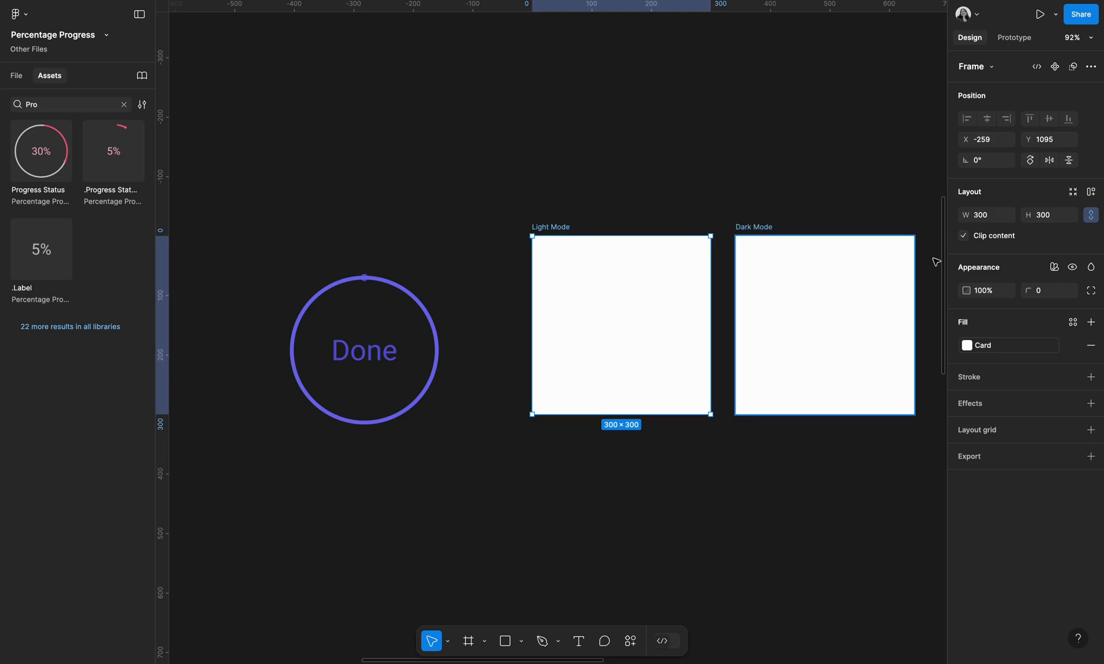
click(1055, 270)
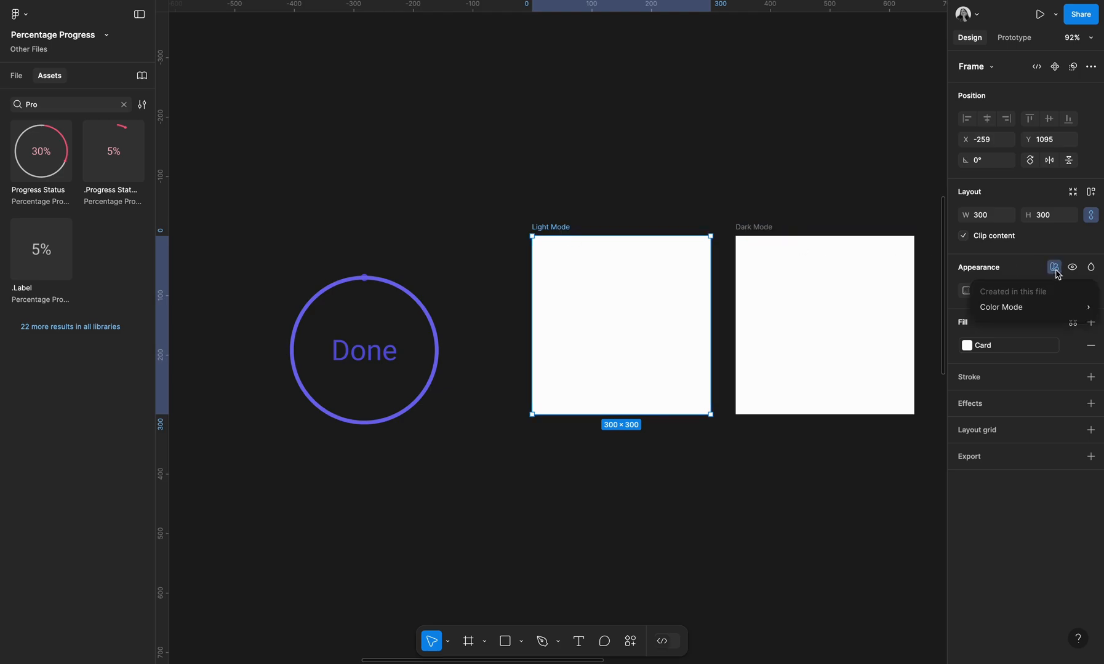
mouse_move(1061, 311)
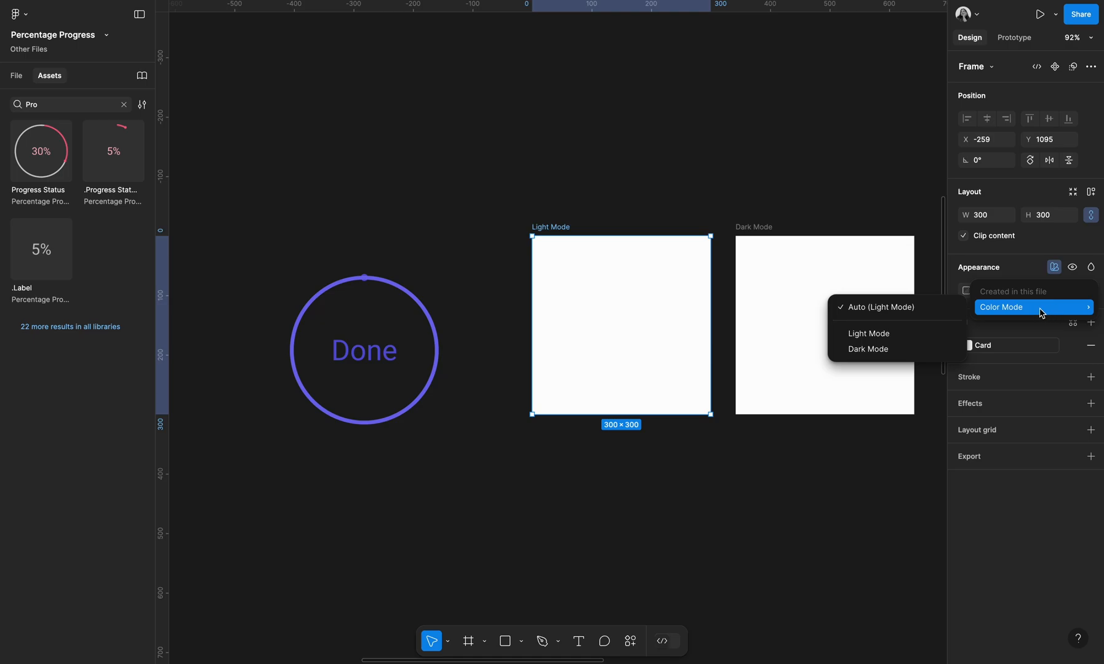
click(876, 334)
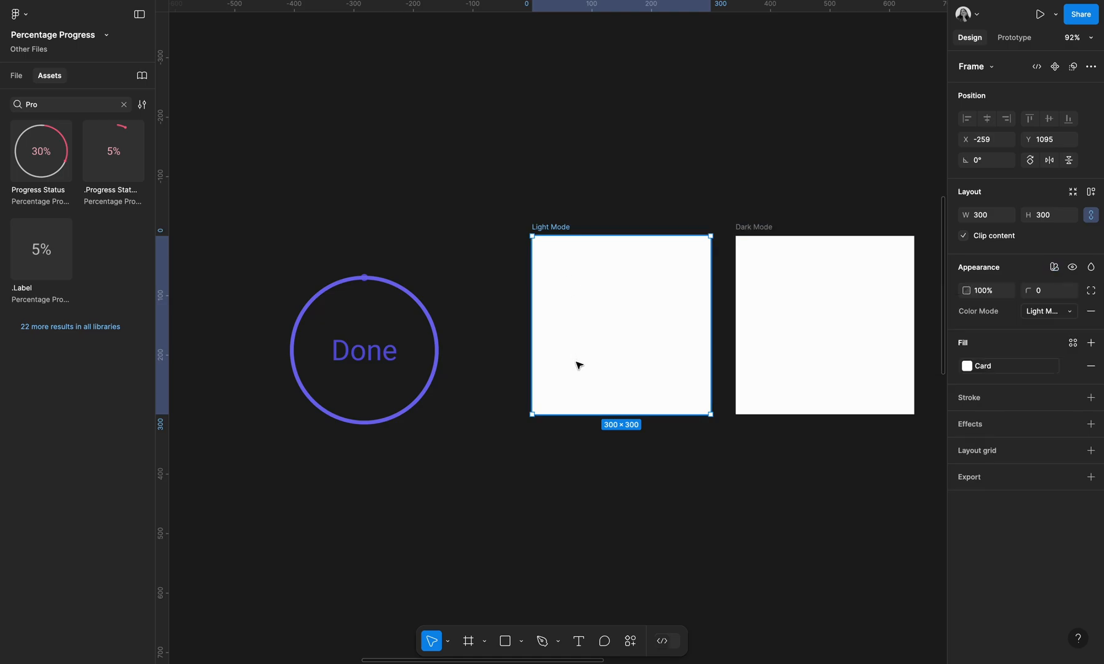
click(871, 180)
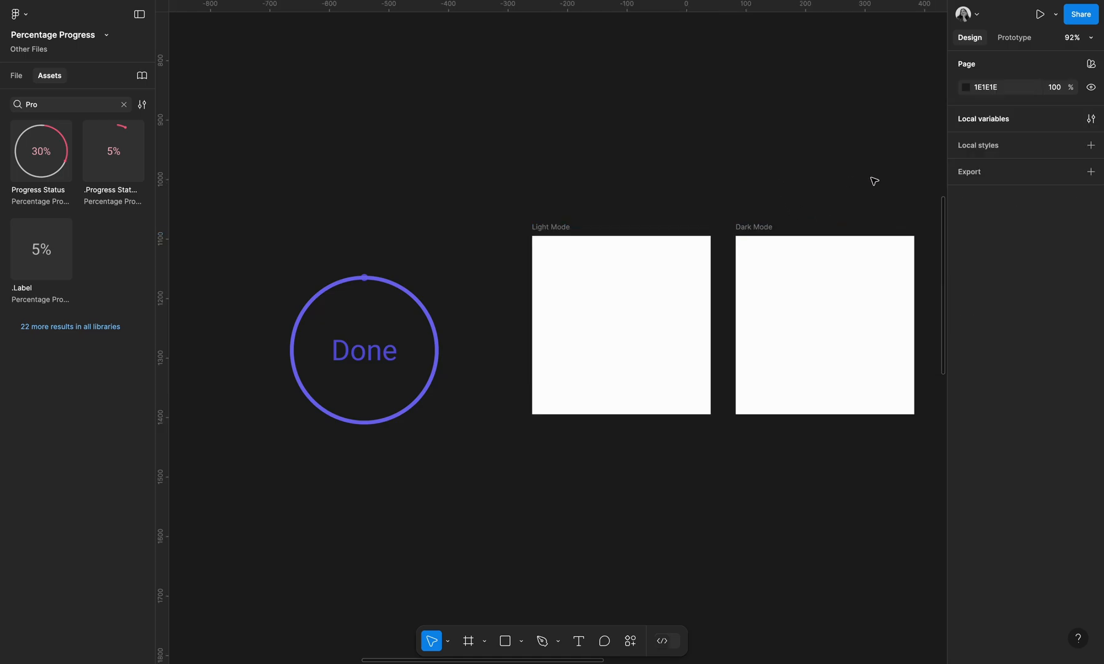
Set the Dark Mode frame's colour mode to Dark Mode
click(1089, 120)
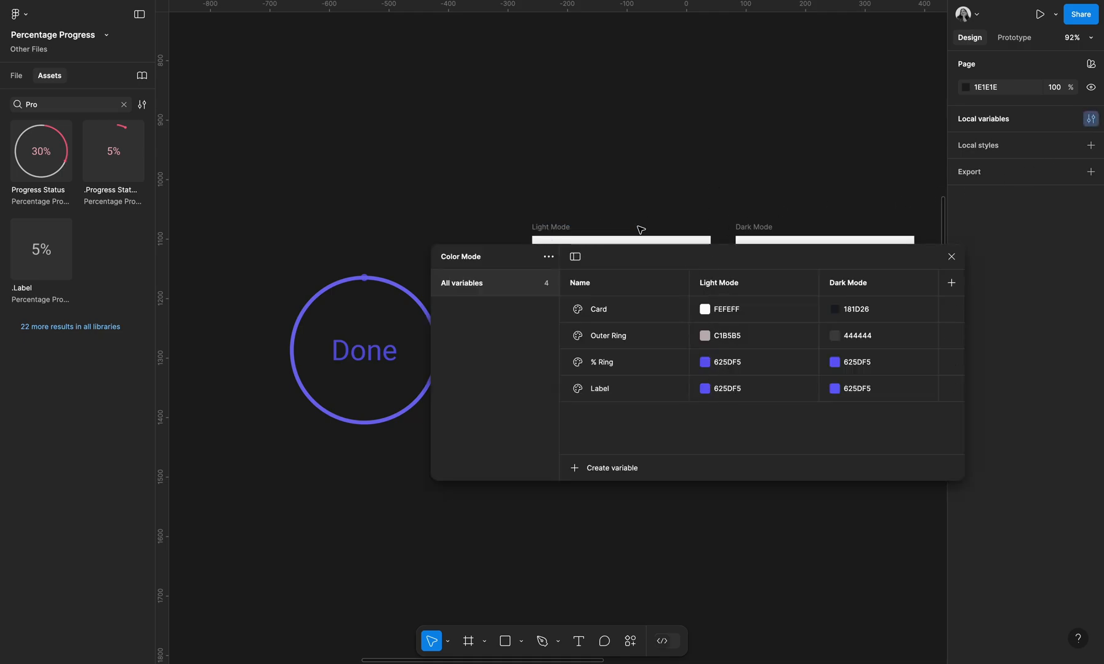
click(951, 259)
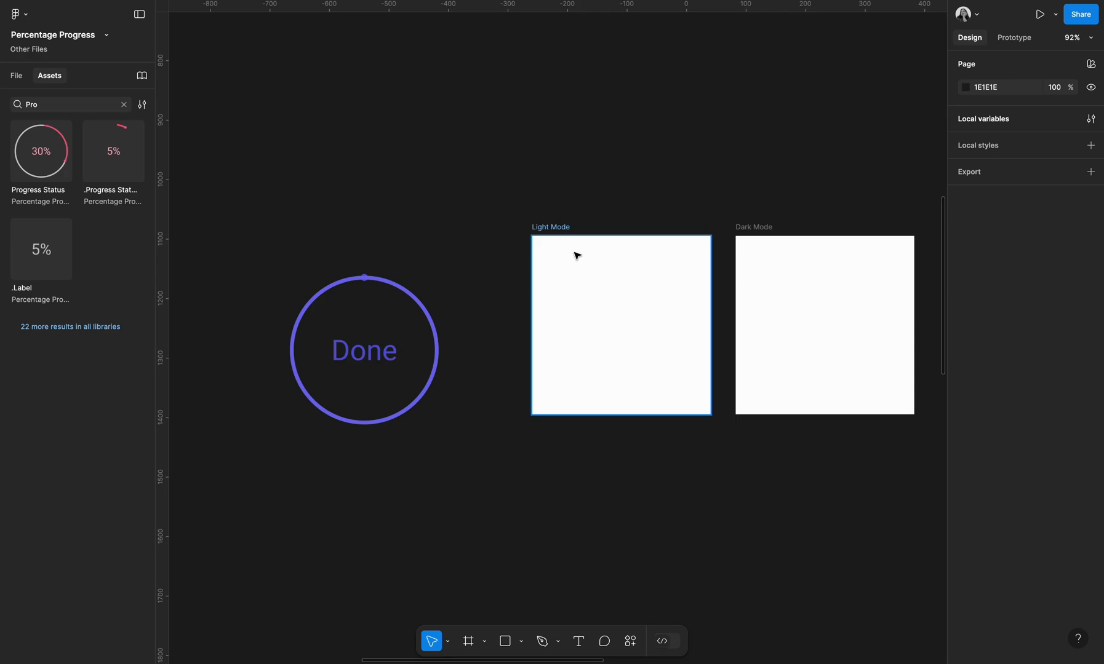
click(573, 265)
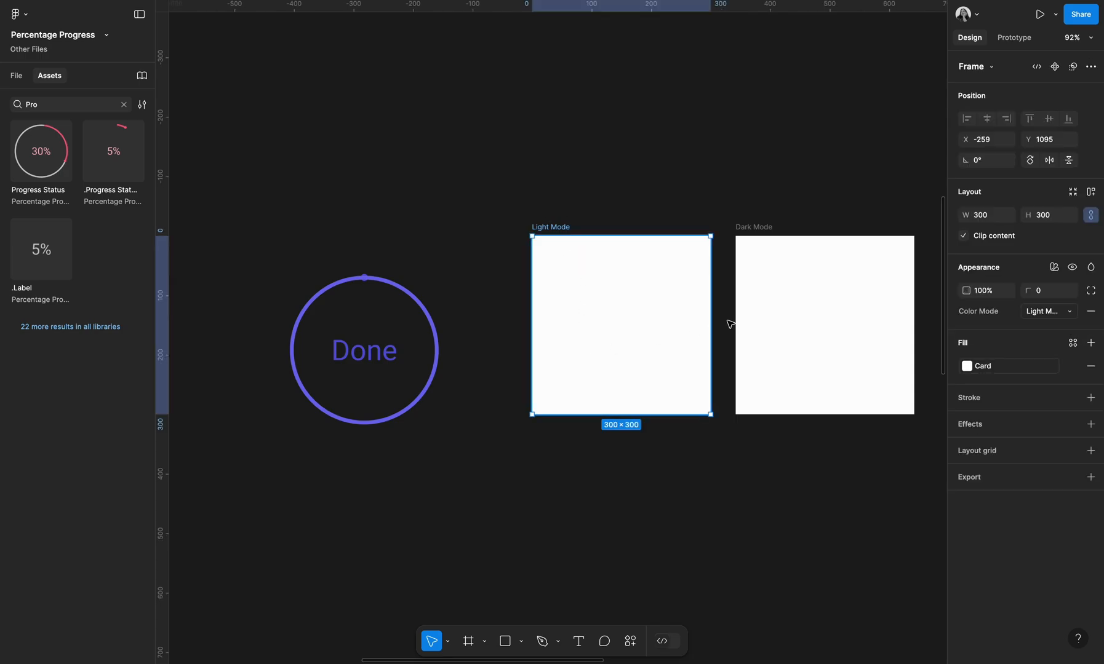
click(794, 315)
click(1054, 268)
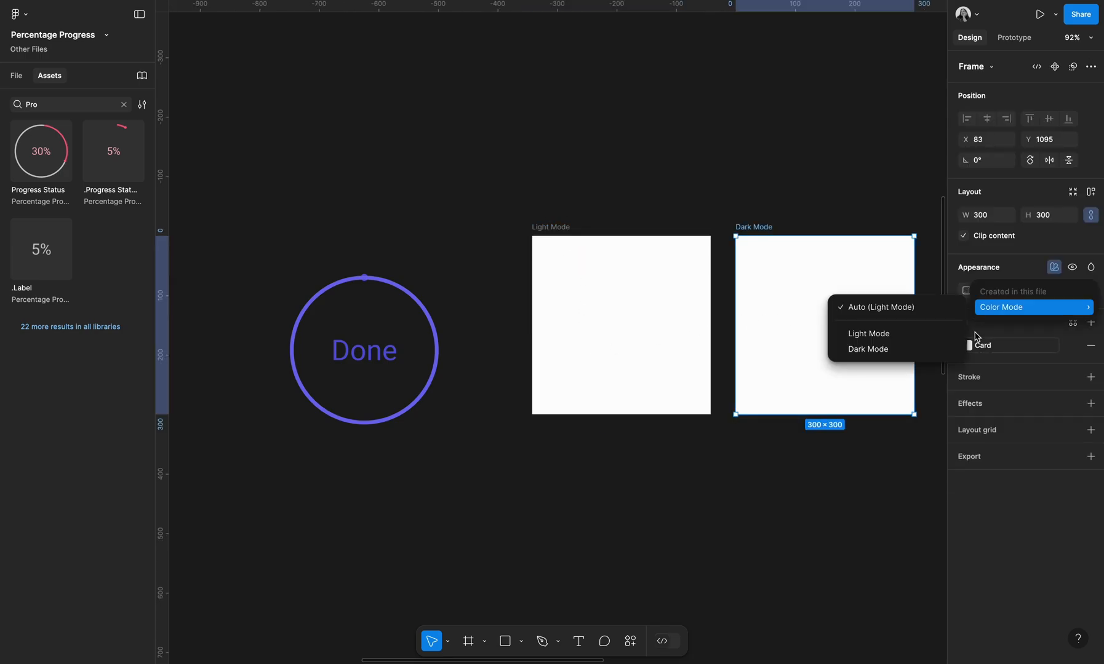
click(909, 344)
click(762, 210)
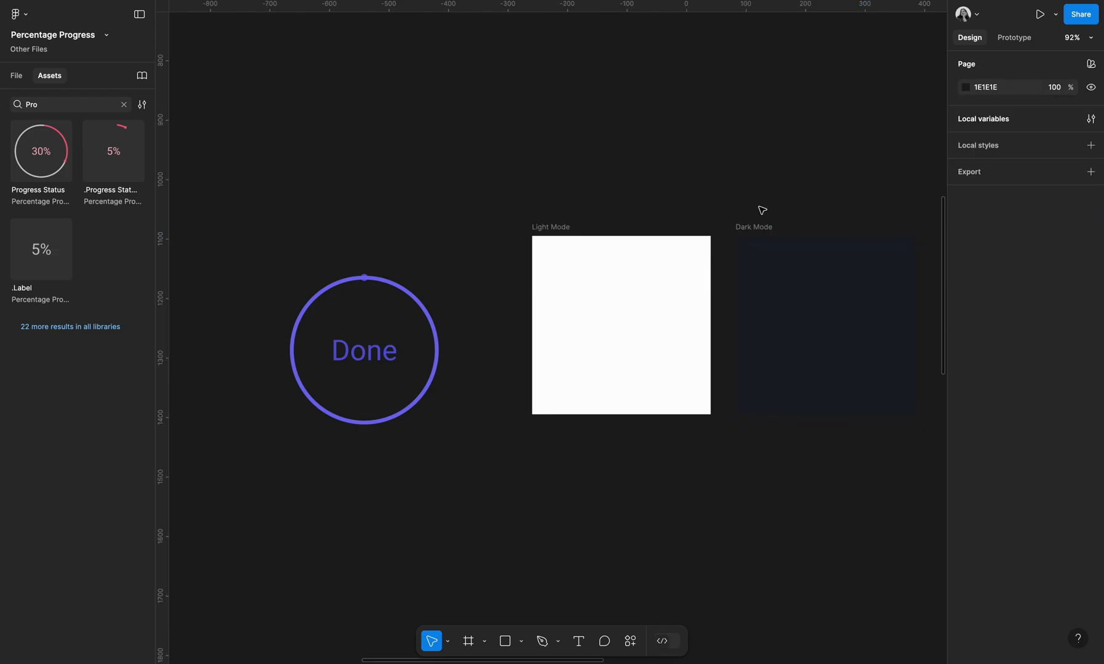
Check the colour mode settings of the Dark Mode and Light Mode frames
click(803, 276)
scroll(596, 145, right, 3)
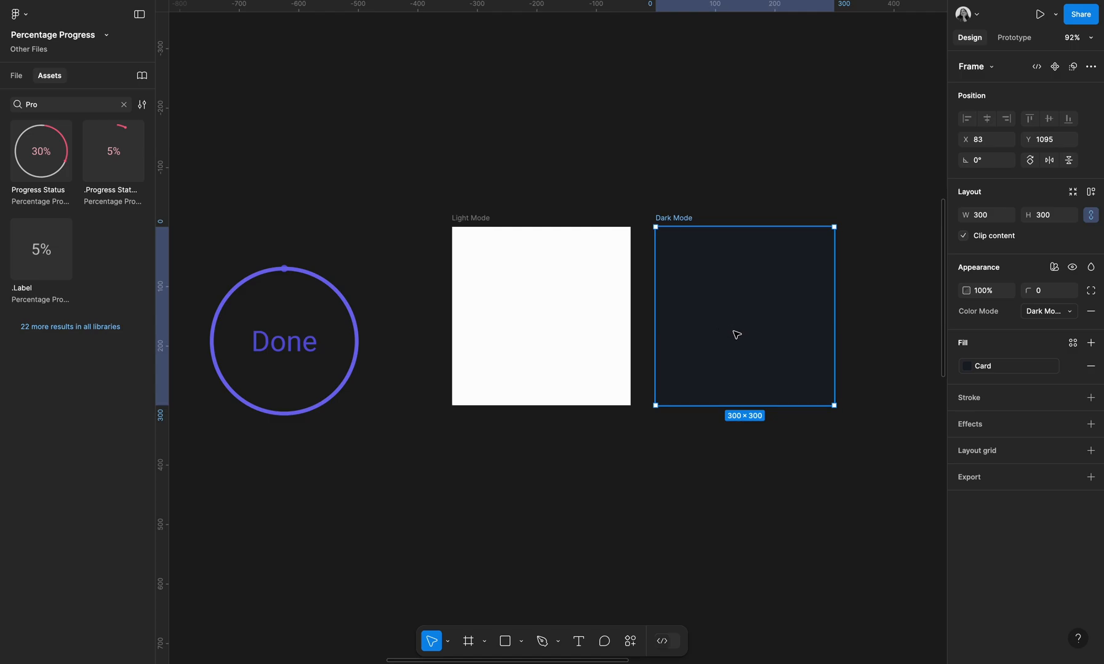
click(546, 294)
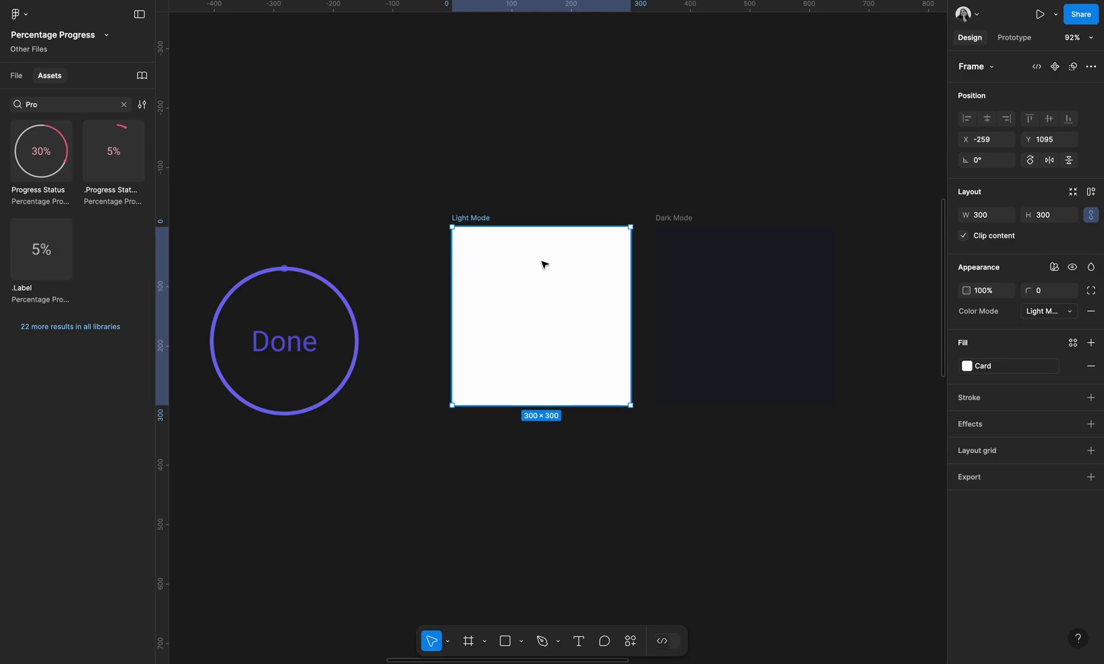
Move the Done progress ring instance into the Light Mode frame and set its percentage to 65%
click(301, 347)
drag(306, 380, 547, 330)
click(1046, 129)
mouse_move(1008, 43)
click(998, 78)
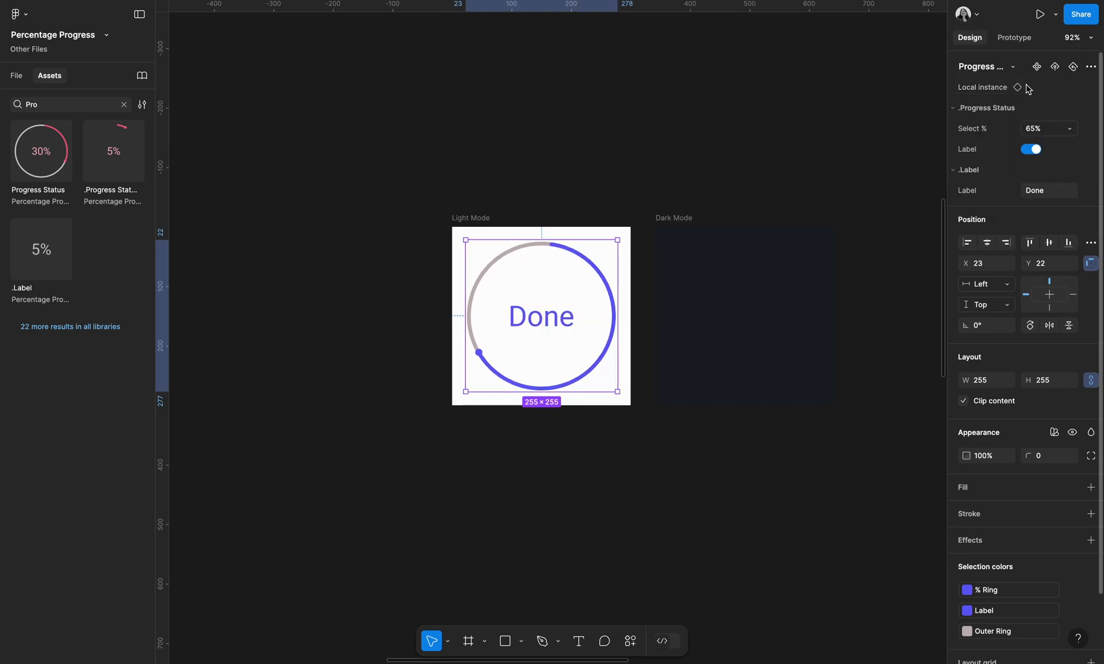
Center the ring inside the Light Mode frame and place a copy of it in the Dark Mode frame
click(987, 243)
click(1041, 246)
drag(516, 324, 713, 320)
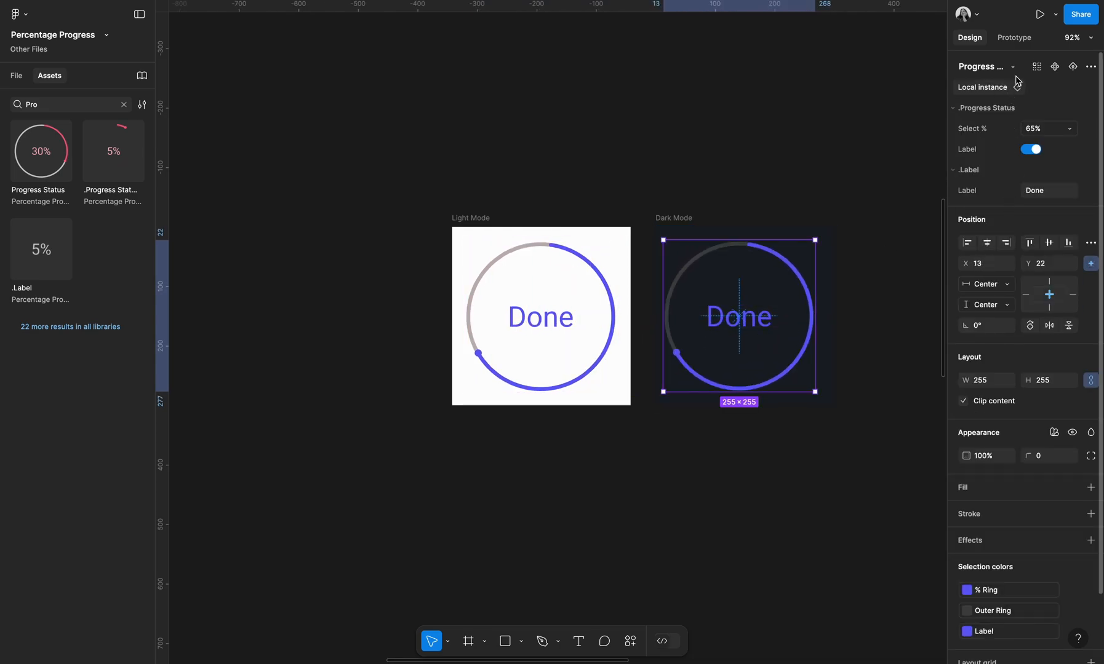
Duplicate the 30% Progress Status instance and place the copy beside the original
scroll(838, 255, right, 1)
click(663, 221)
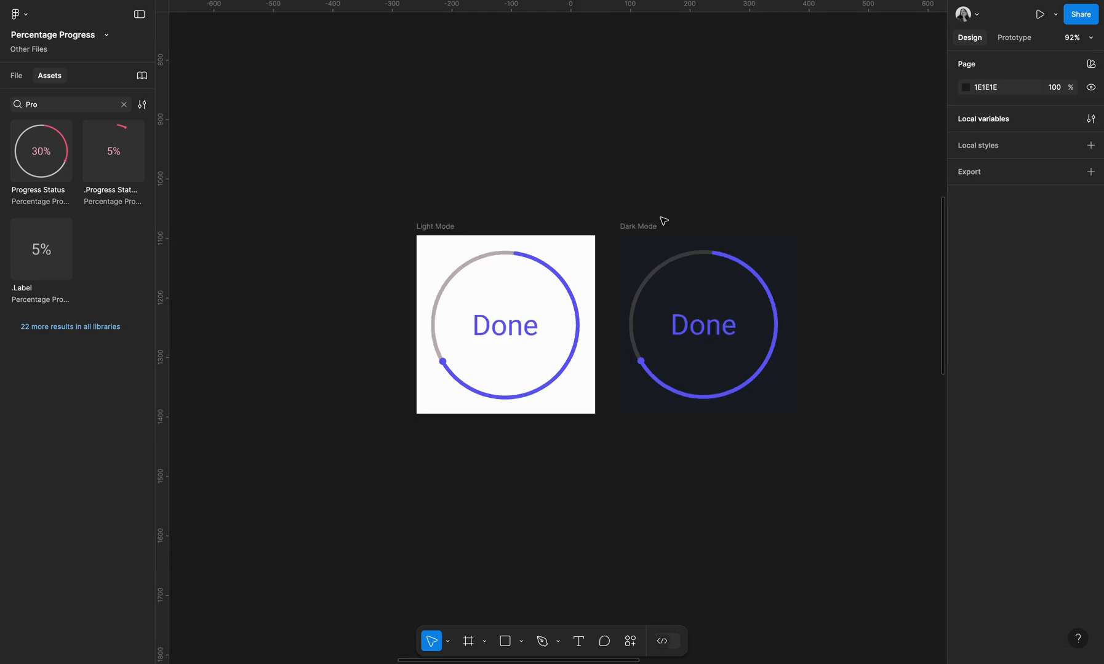
scroll(718, 209, down, 5)
scroll(658, 246, down, 2)
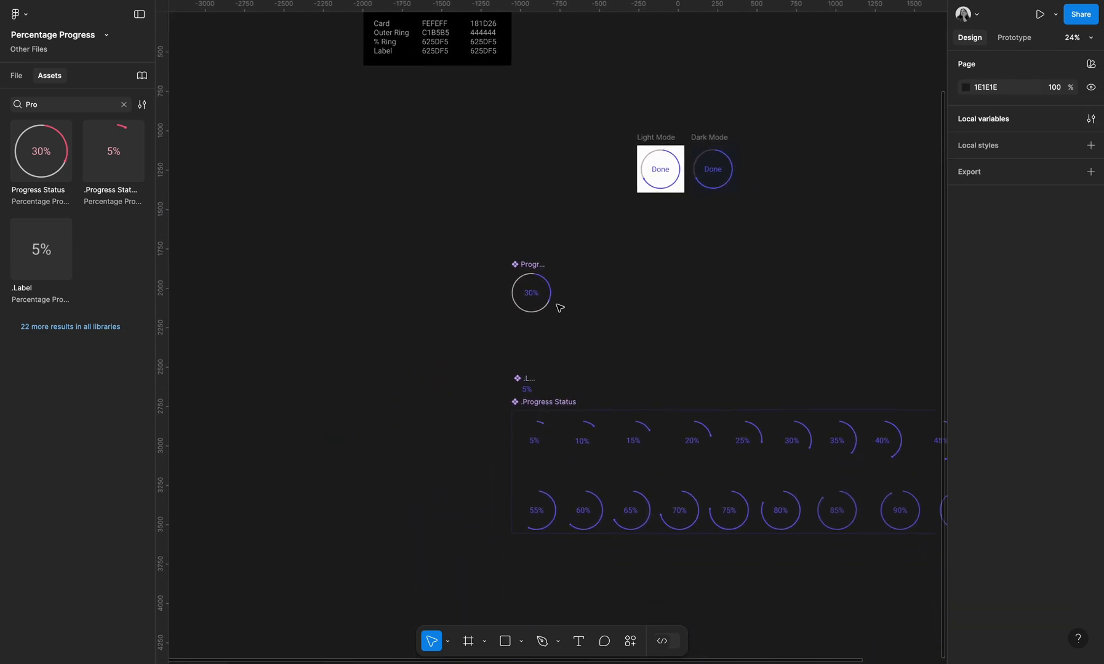
scroll(490, 253, up, 3)
scroll(544, 263, up, 3)
click(494, 303)
drag(488, 317, 655, 332)
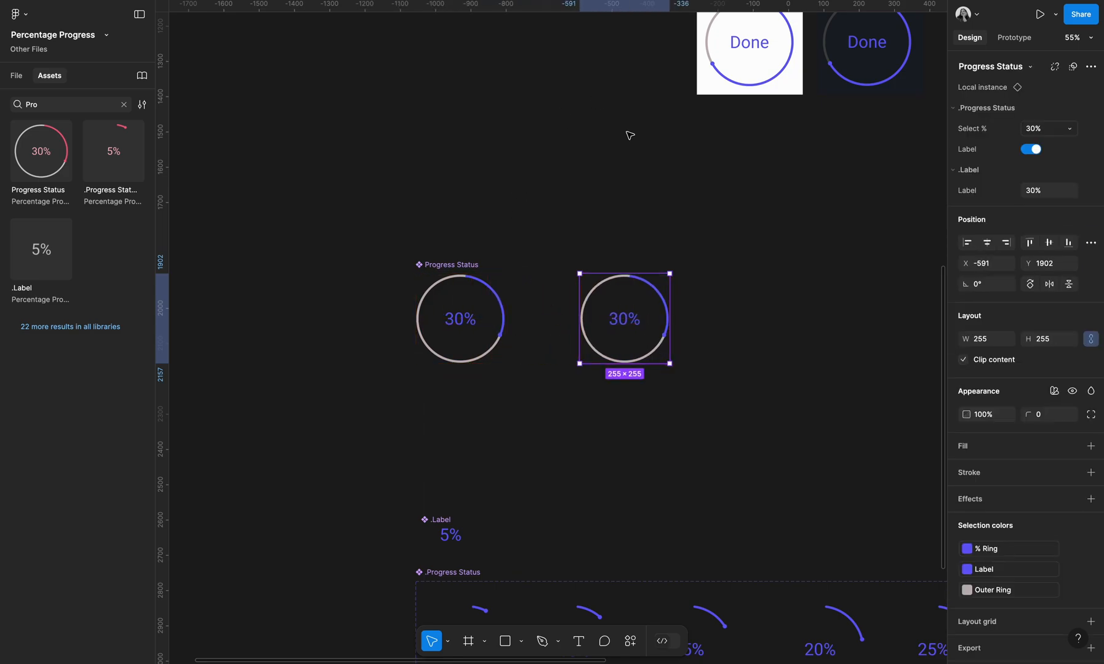
click(699, 281)
click(662, 290)
scroll(676, 261, up, 5)
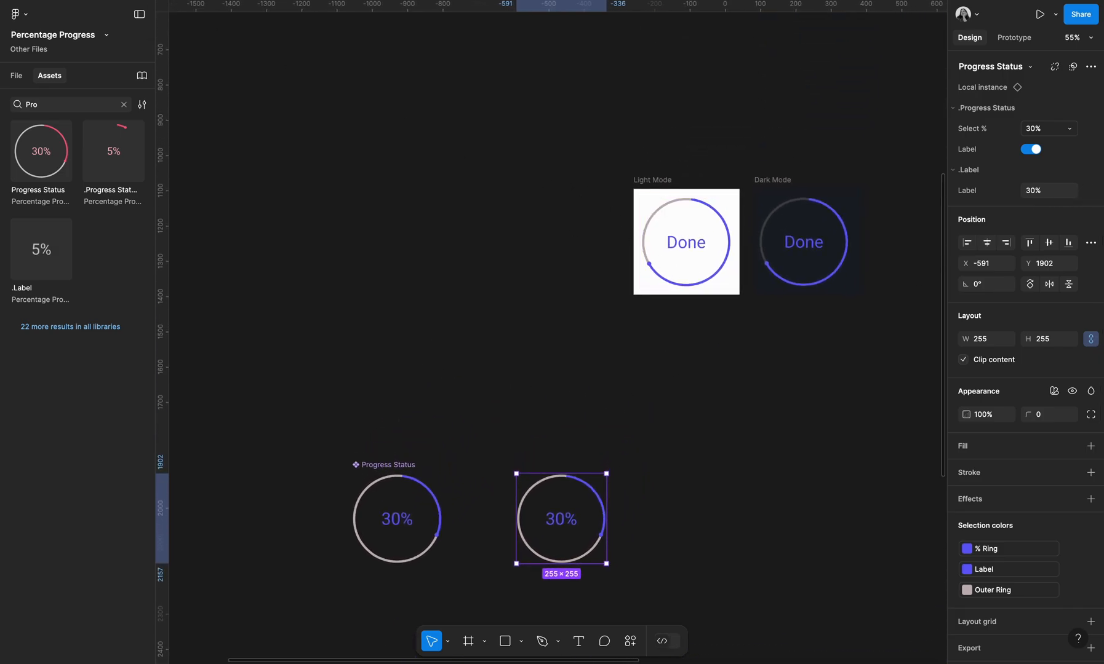